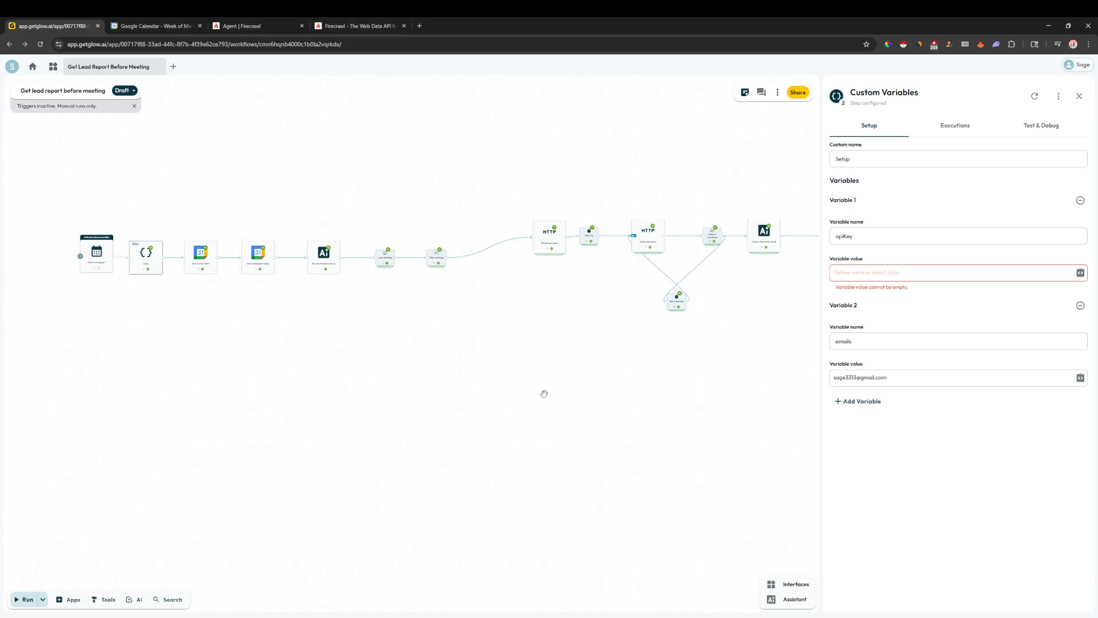
# Check the Google Calendar week view for the scheduled meeting and return to the Glow workflow
pyautogui.moveTo(544, 392); pyautogui.dragTo(518, 381)
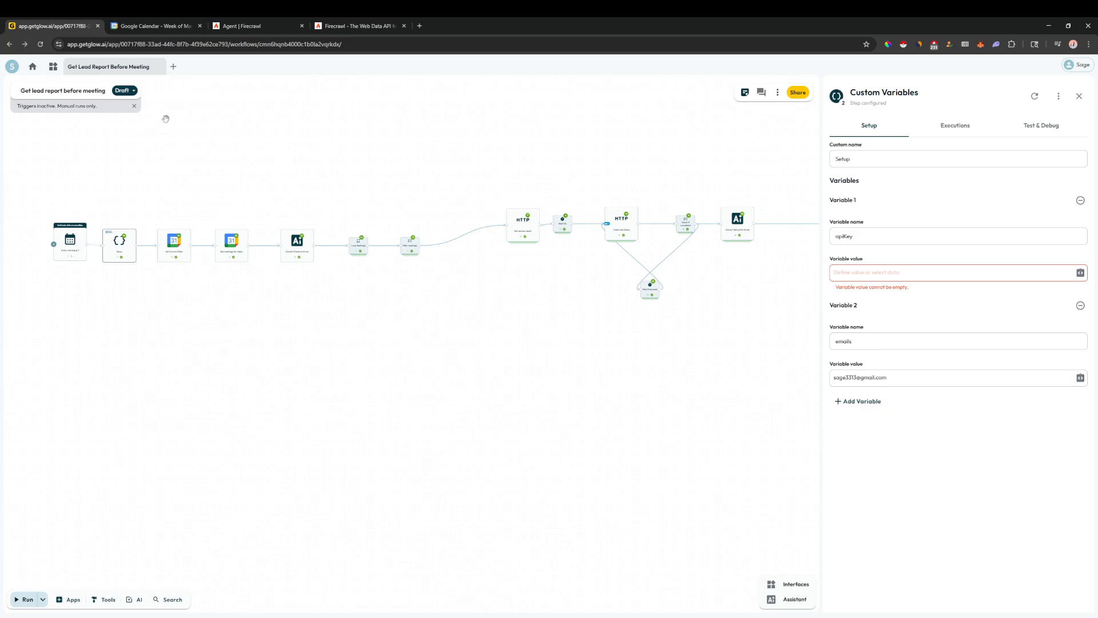
pyautogui.click(154, 25)
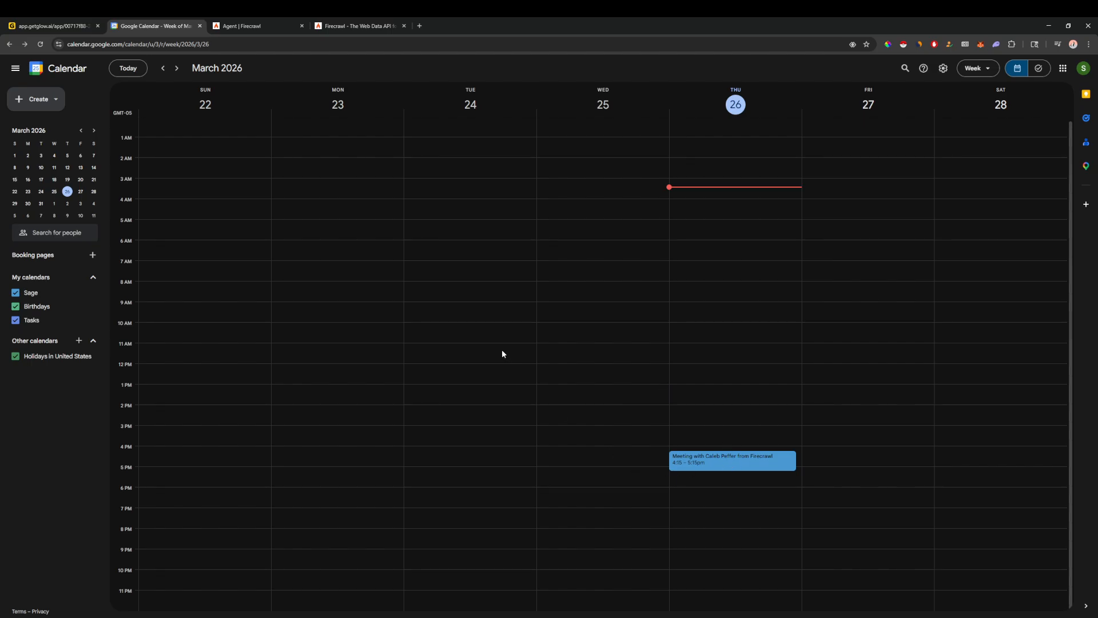
pyautogui.click(52, 26)
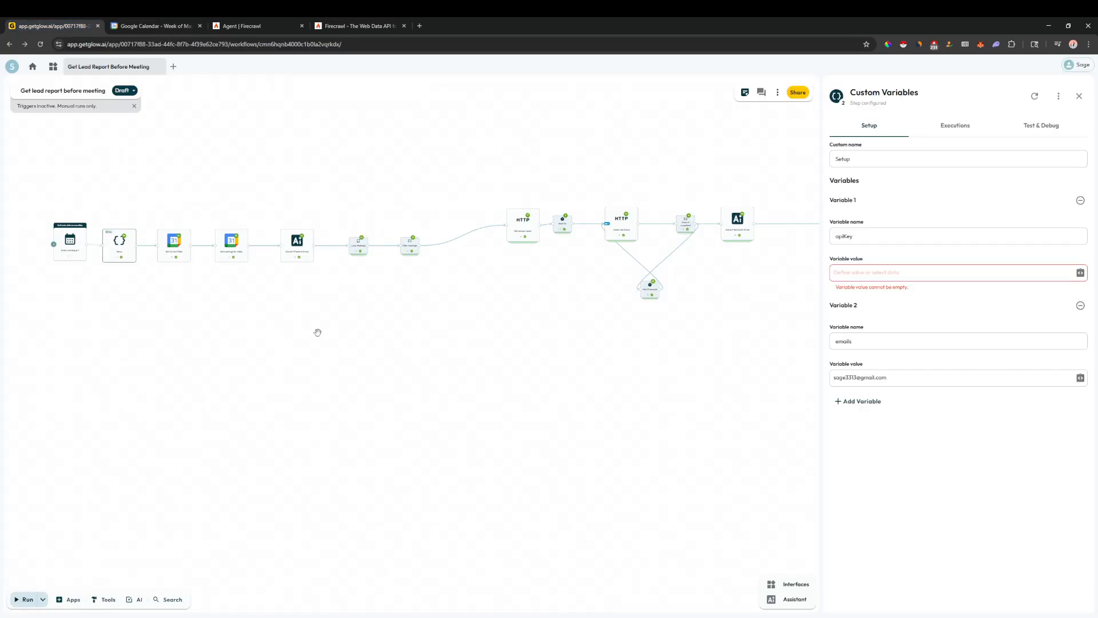
# Review the settings of the Convert Events to Array prompt and the Filter meetings condition
pyautogui.scroll(1, 282, 236)
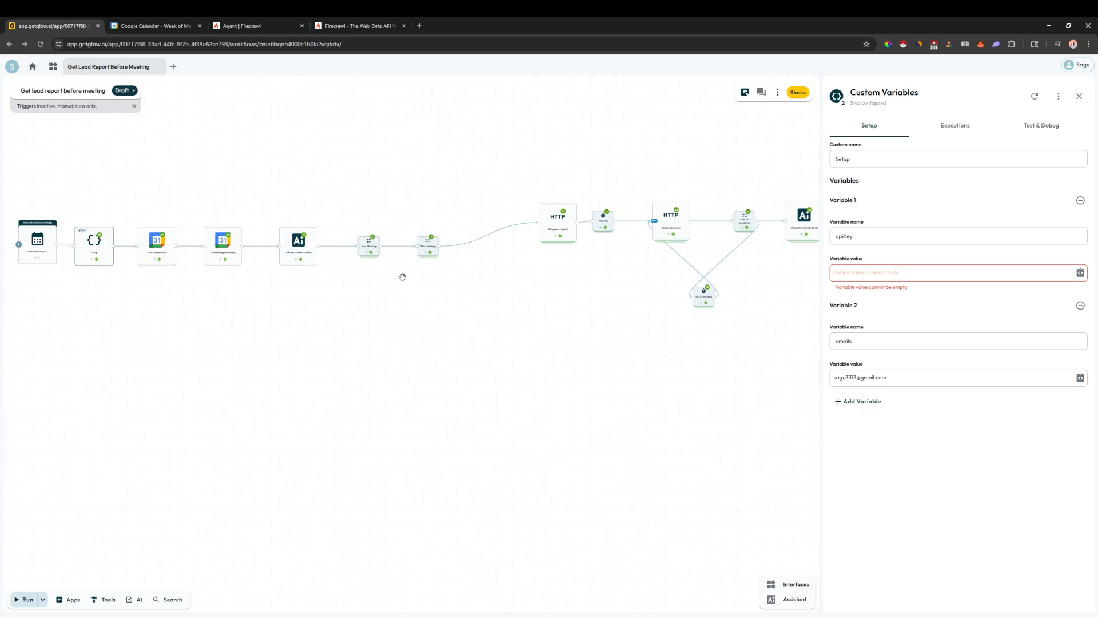
pyautogui.click(292, 243)
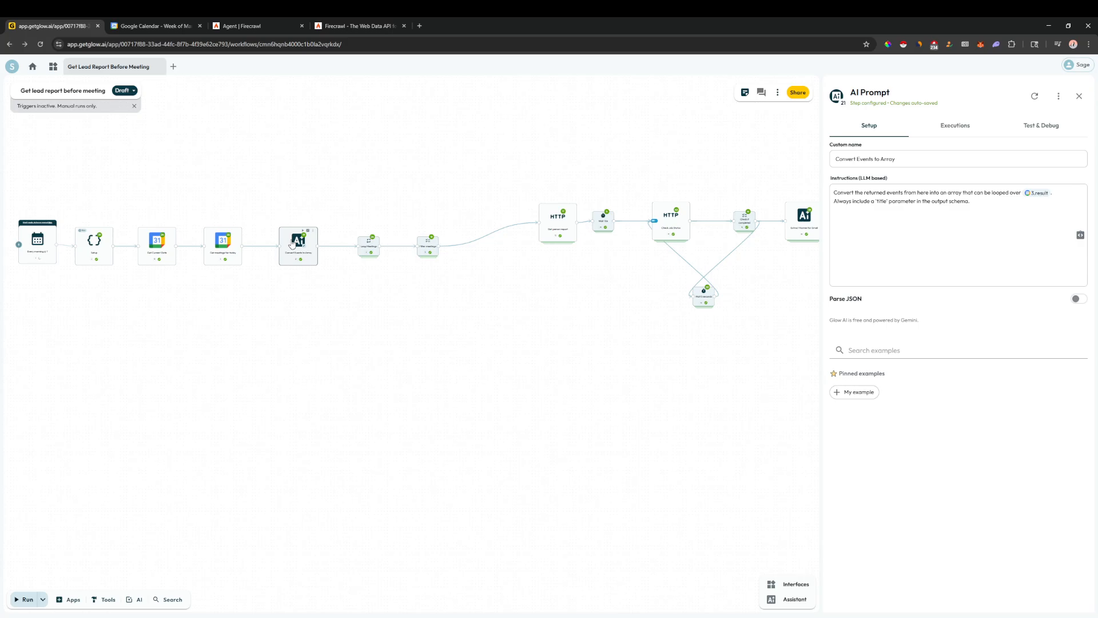
pyautogui.click(430, 248)
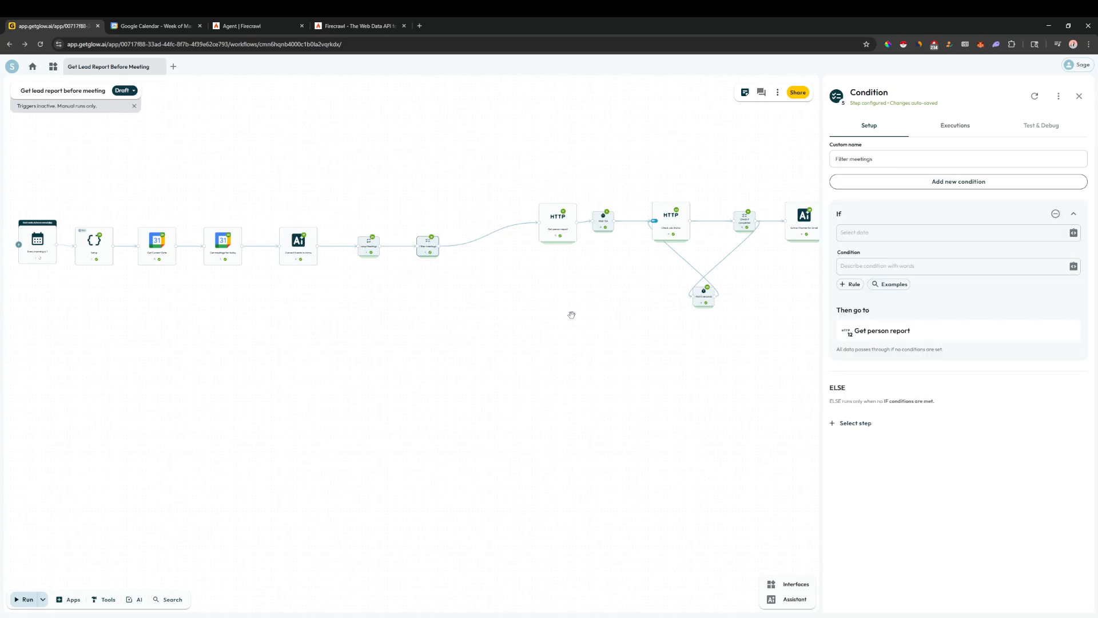
pyautogui.moveTo(625, 335); pyautogui.dragTo(500, 338)
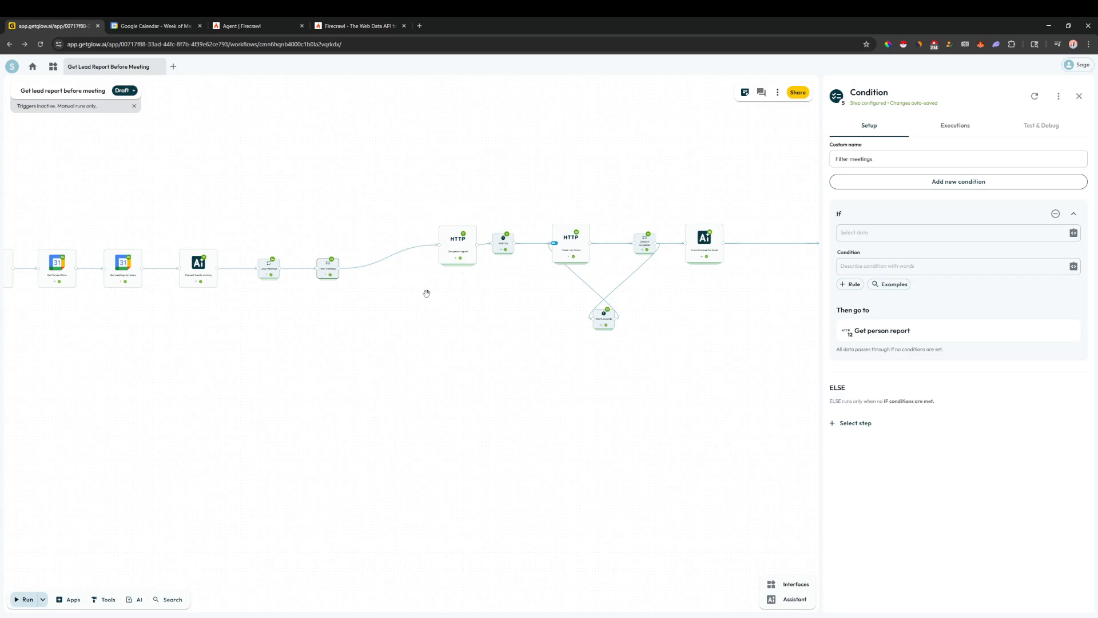
# Open the Get person report HTTP step and read the cURL request example in Firecrawl's Agent documentation
pyautogui.click(455, 248)
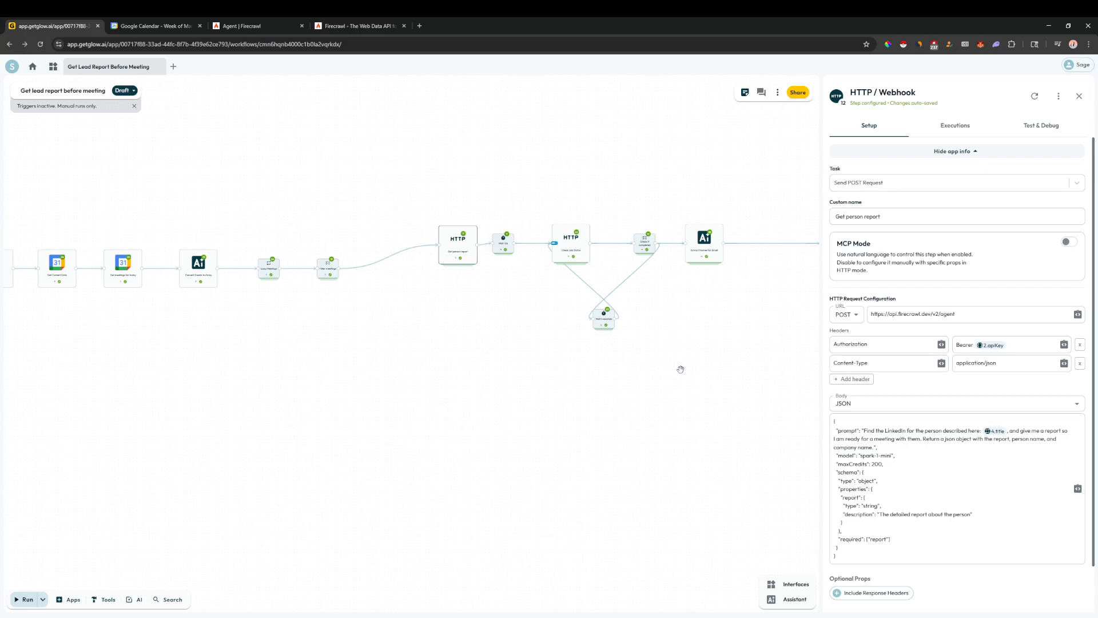
pyautogui.click(261, 26)
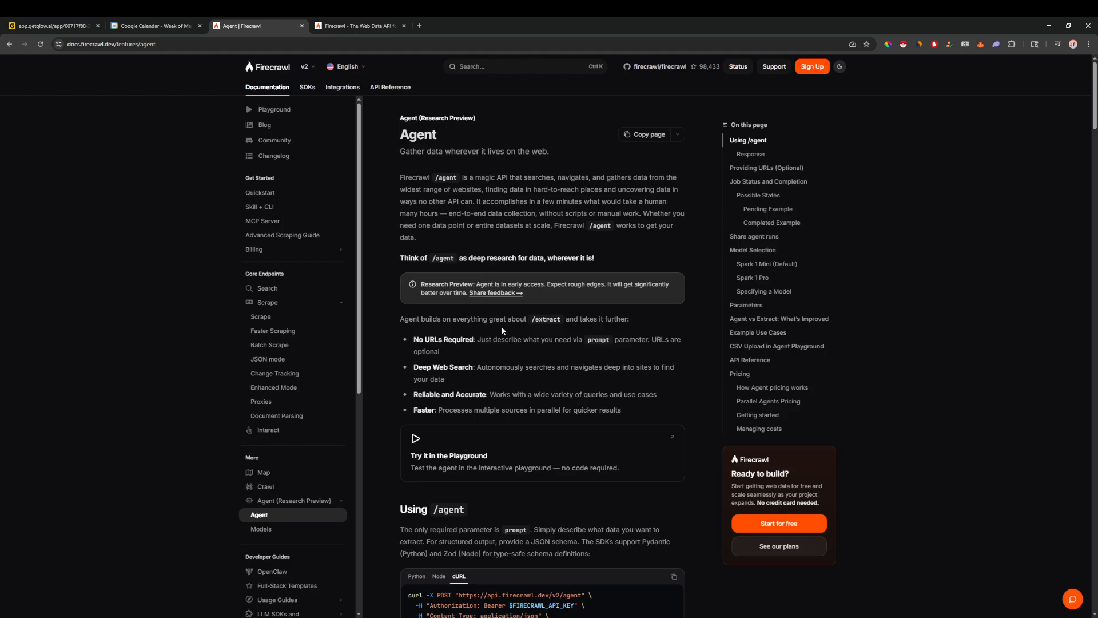
pyautogui.scroll(-4, 502, 331)
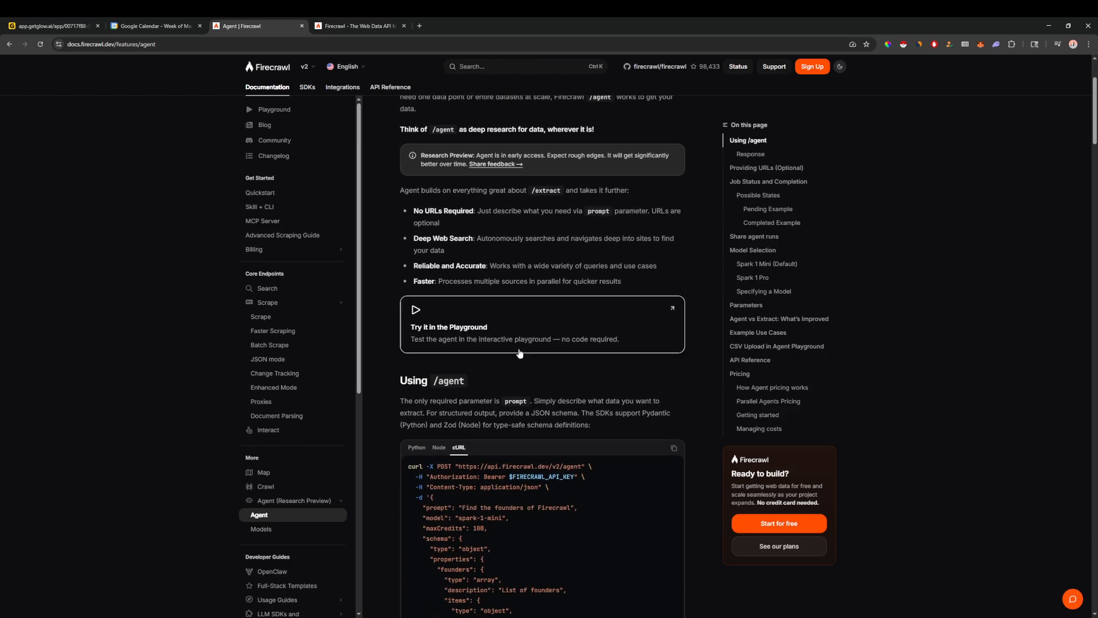
pyautogui.scroll(-3, 594, 312)
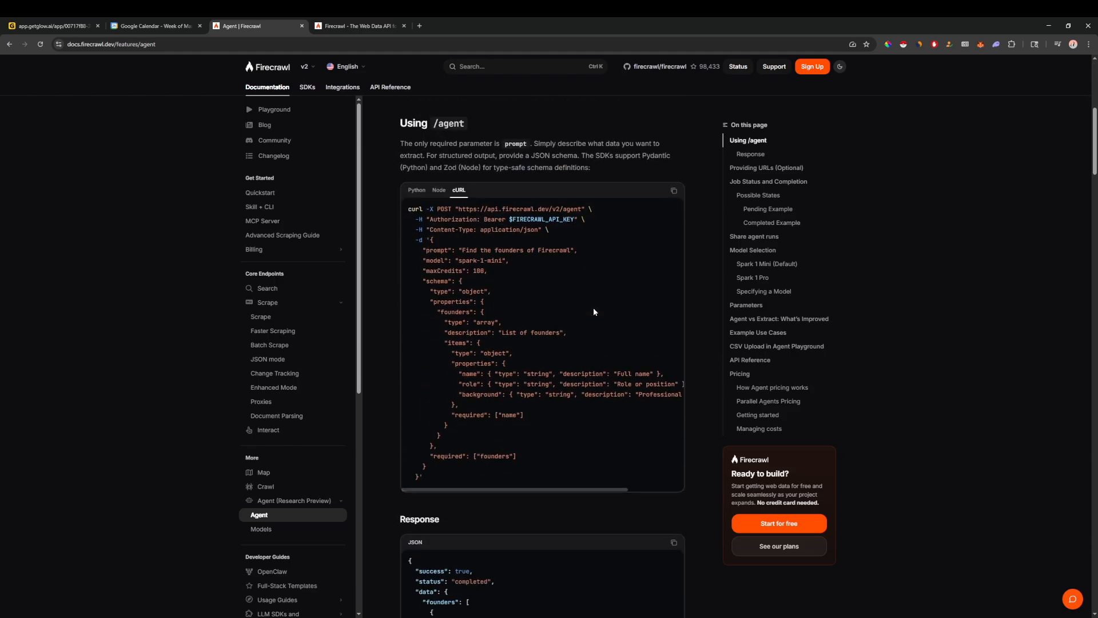
pyautogui.scroll(2, 516, 357)
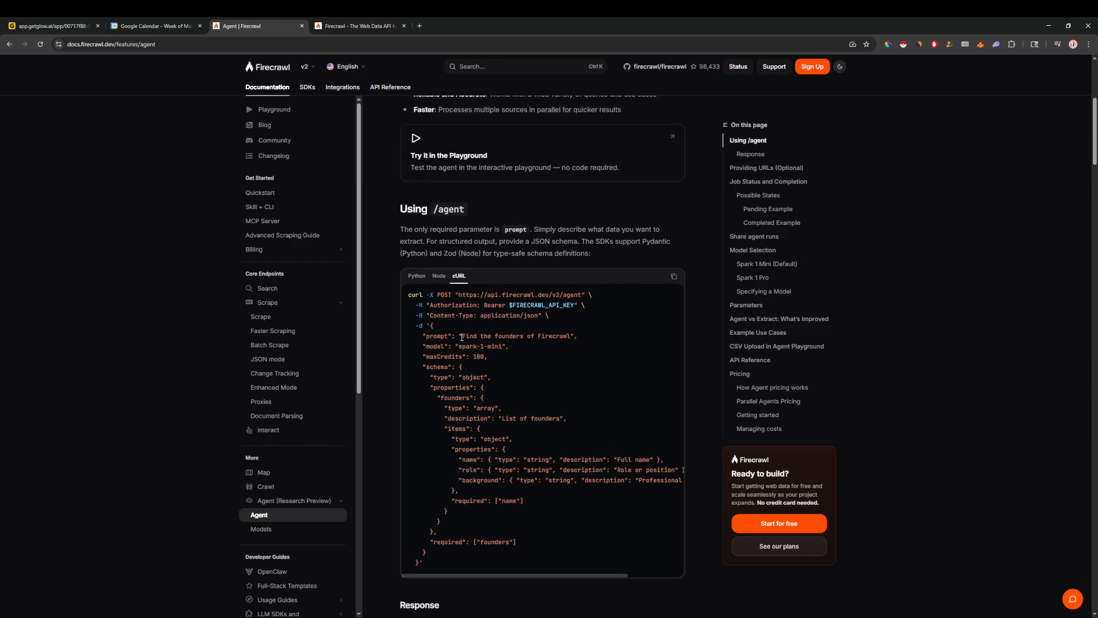
pyautogui.click(52, 26)
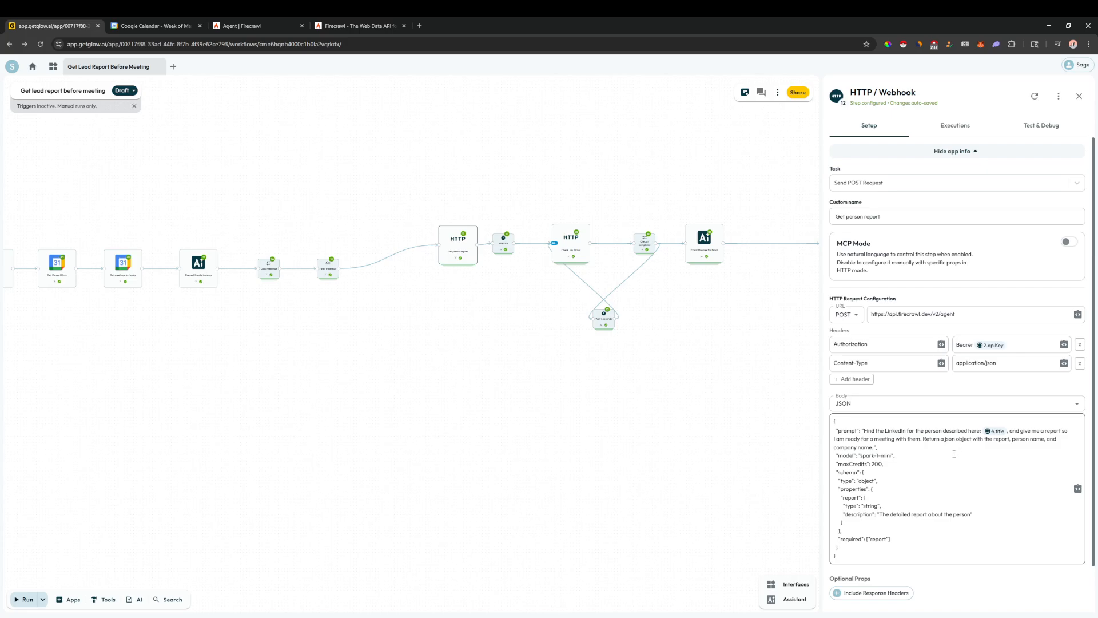
# Examine the prompt in the Get person report request body alongside the meeting title in Google Calendar
pyautogui.moveTo(839, 430); pyautogui.dragTo(1061, 440)
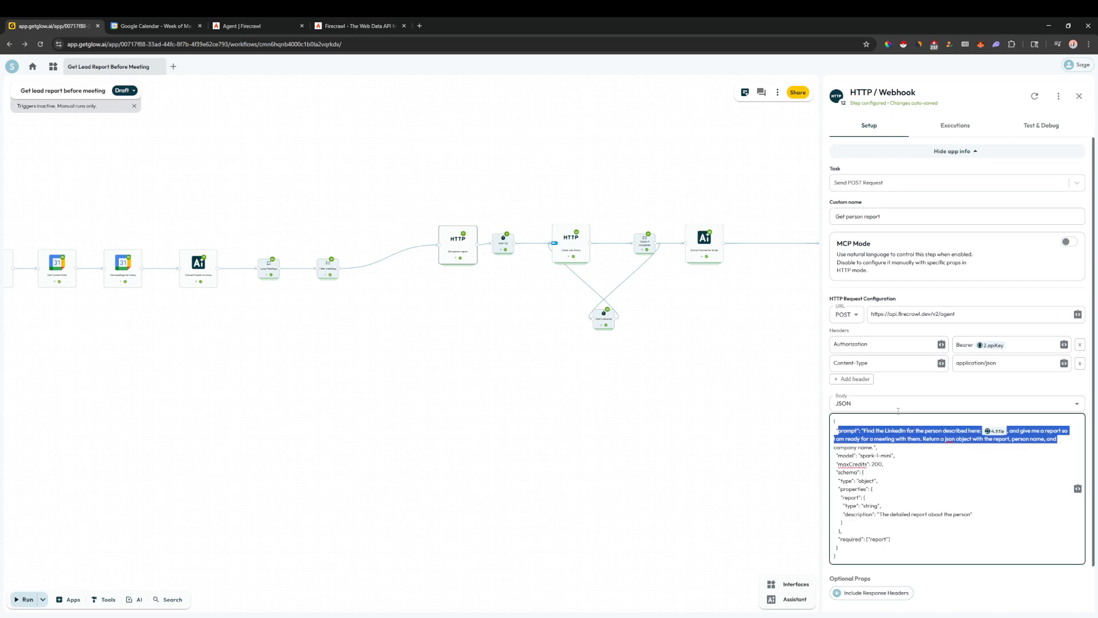
pyautogui.click(153, 26)
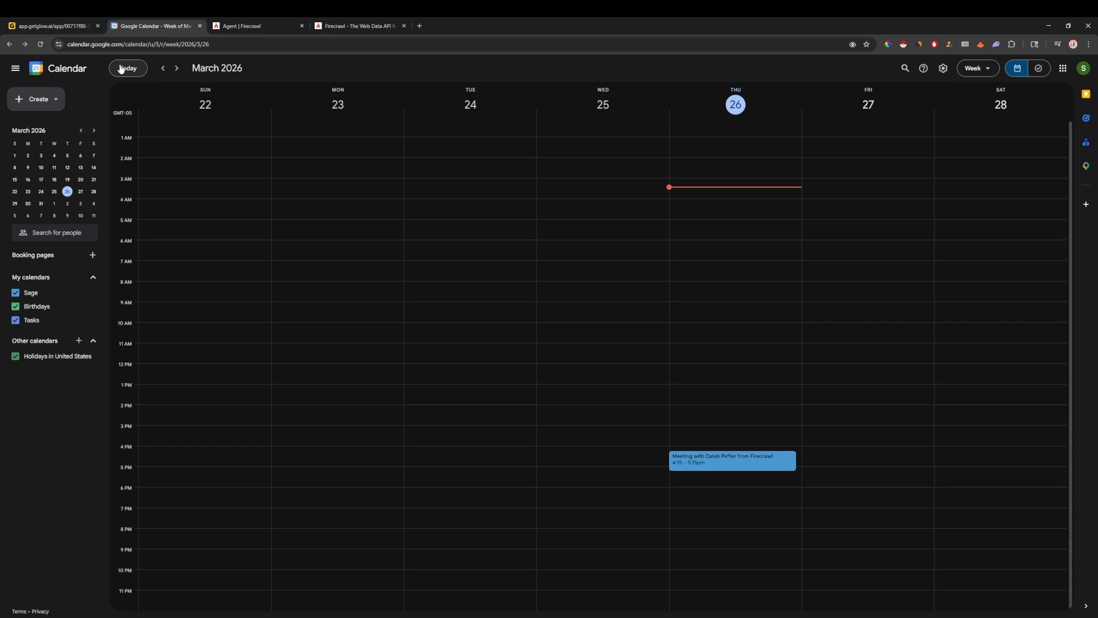
pyautogui.click(70, 25)
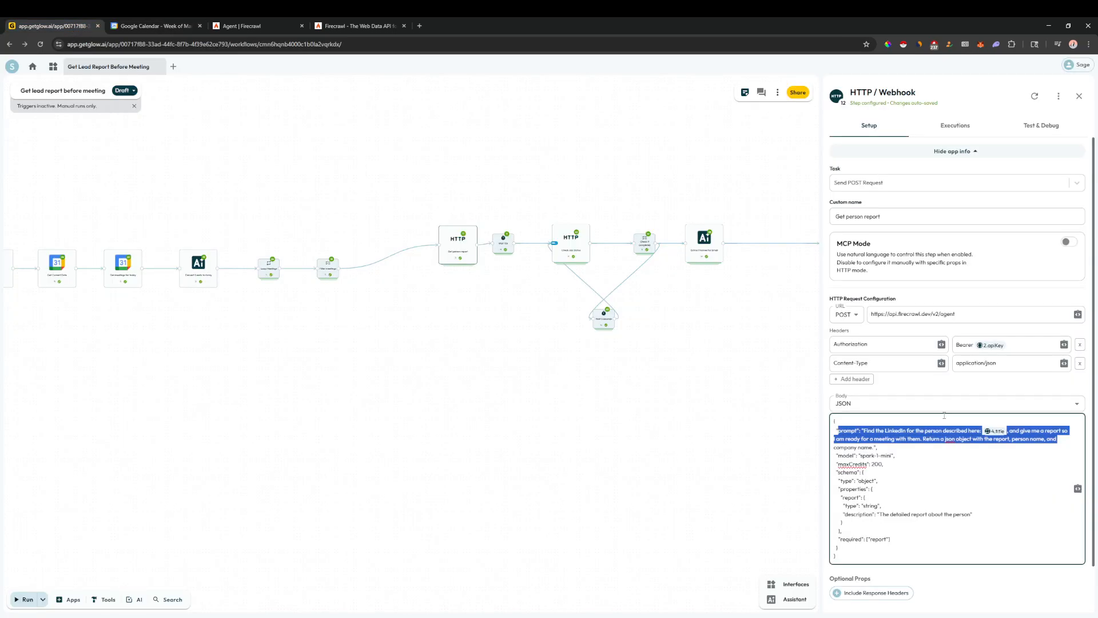
pyautogui.click(1063, 442)
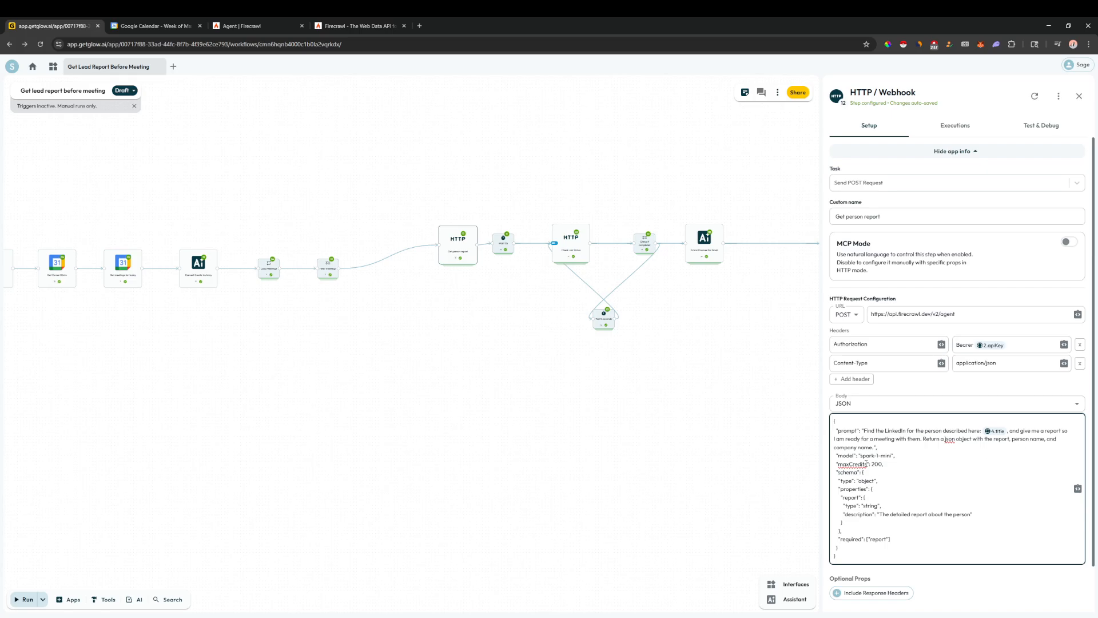
pyautogui.click(690, 375)
# Open the Check Job Status HTTP step and examine the status field of the sample response in Firecrawl's Agent documentation
pyautogui.moveTo(726, 317); pyautogui.dragTo(573, 321)
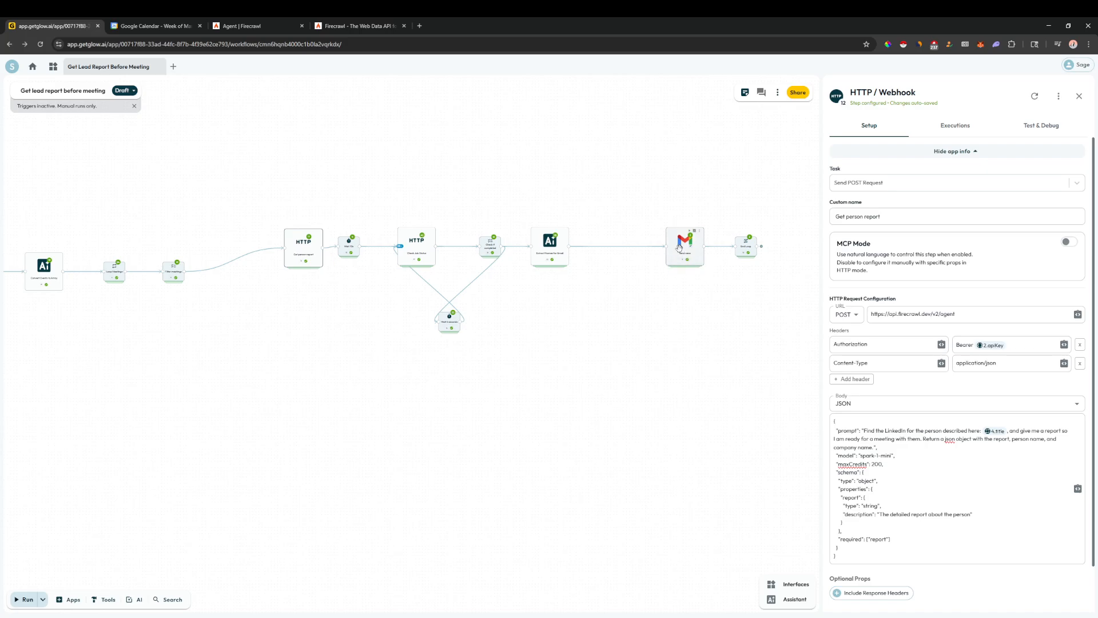
pyautogui.moveTo(522, 378); pyautogui.dragTo(593, 380)
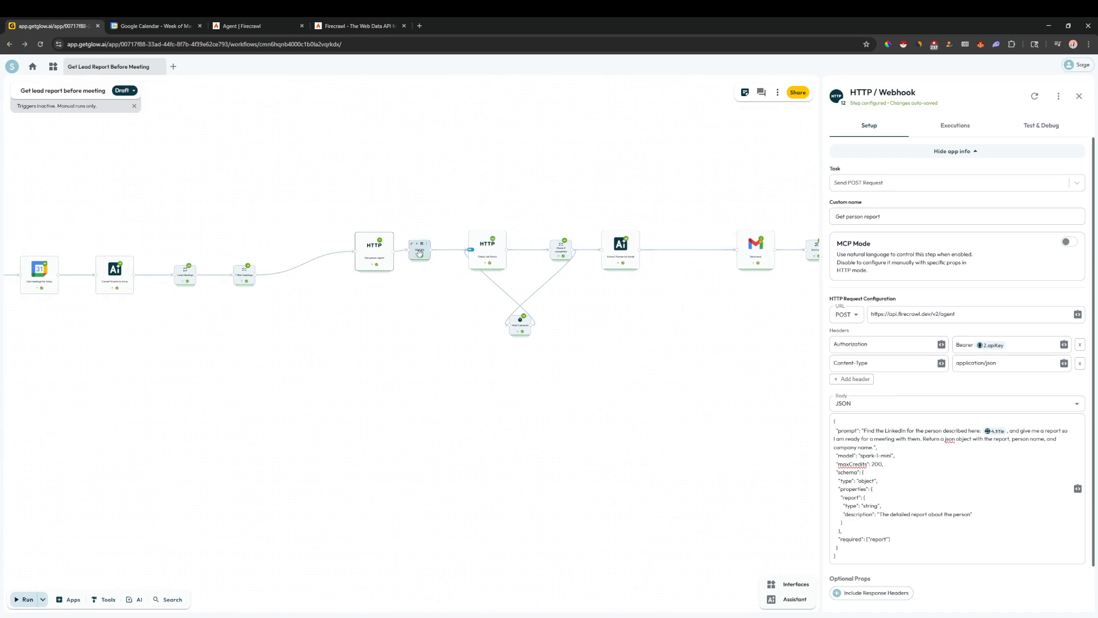
pyautogui.scroll(3, 406, 284)
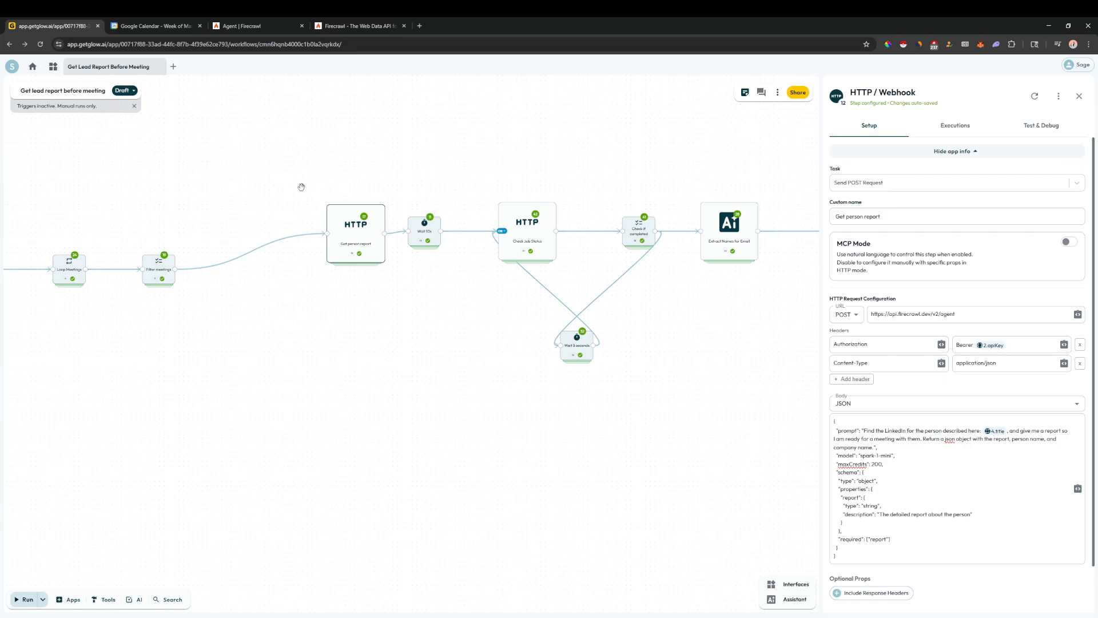
pyautogui.click(524, 234)
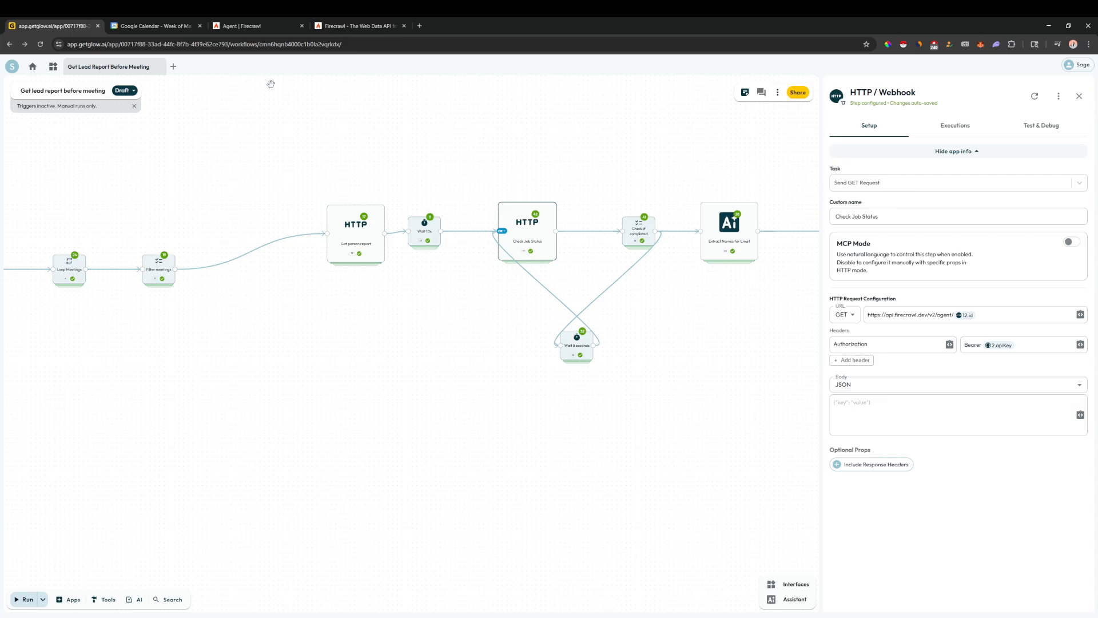
pyautogui.click(261, 26)
pyautogui.scroll(-10, 603, 358)
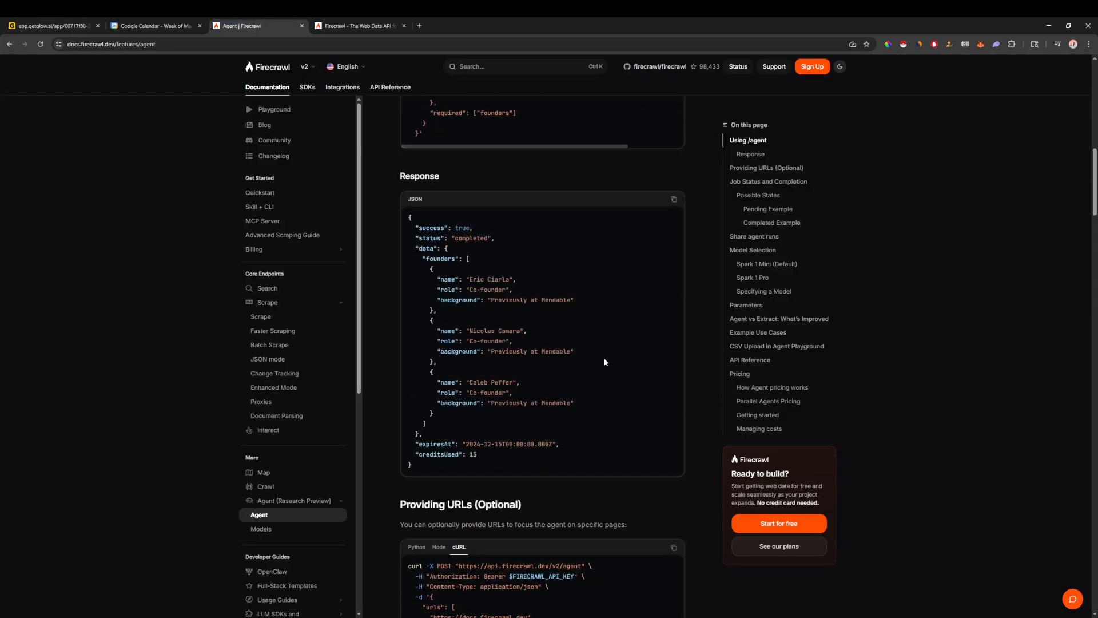
pyautogui.scroll(1, 445, 194)
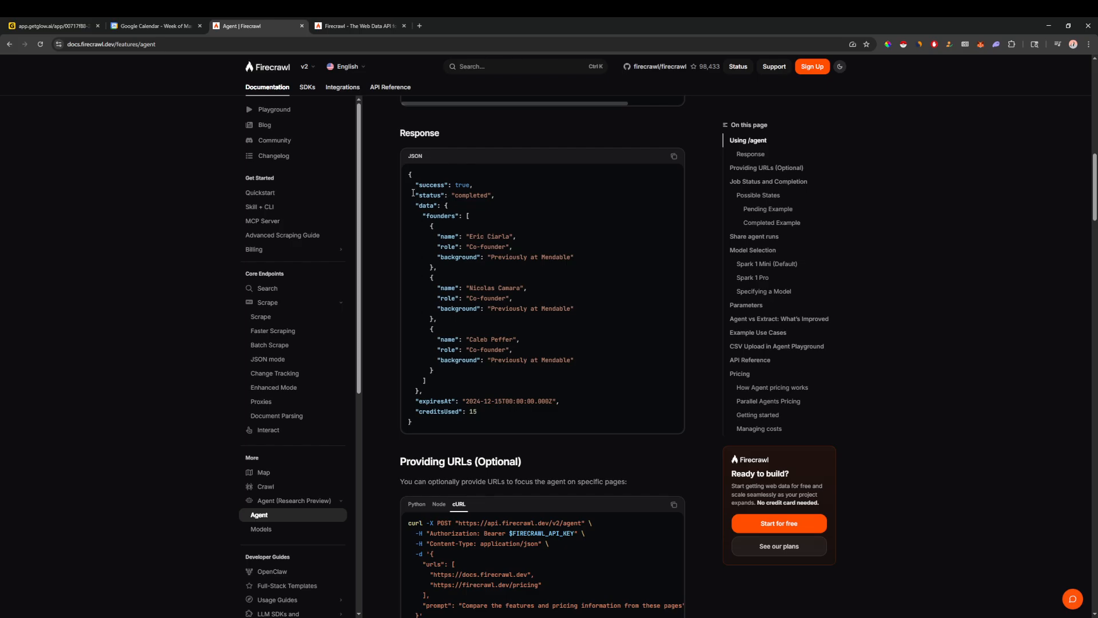
pyautogui.moveTo(414, 193); pyautogui.dragTo(497, 197)
pyautogui.click(52, 25)
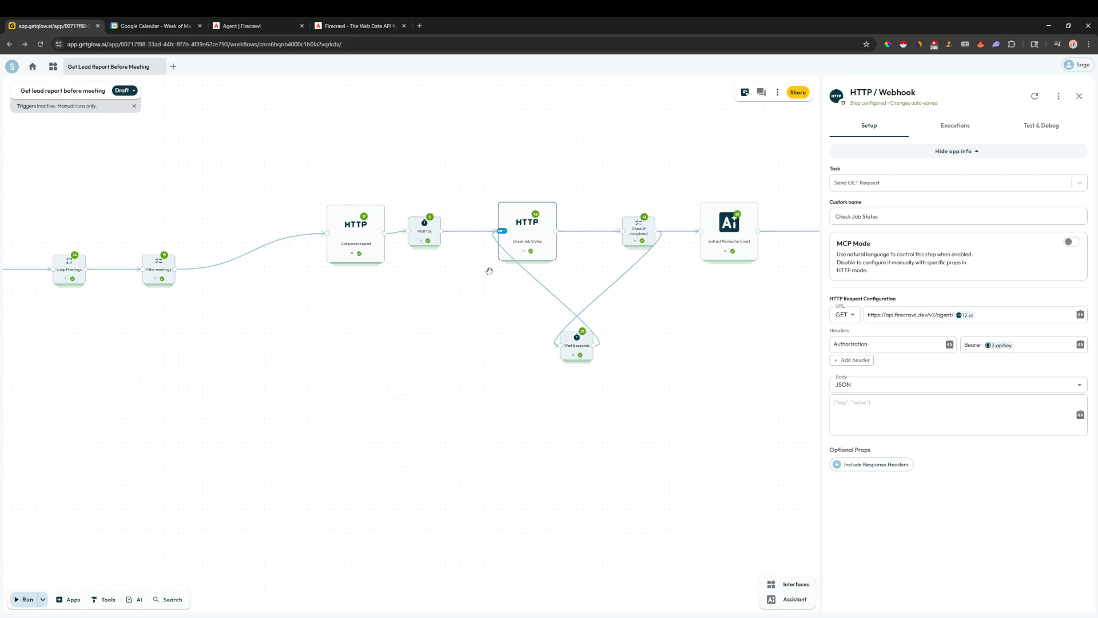
# Review the Wait 10s delay and compare the Get person report request with the Check Job Status request
pyautogui.click(423, 232)
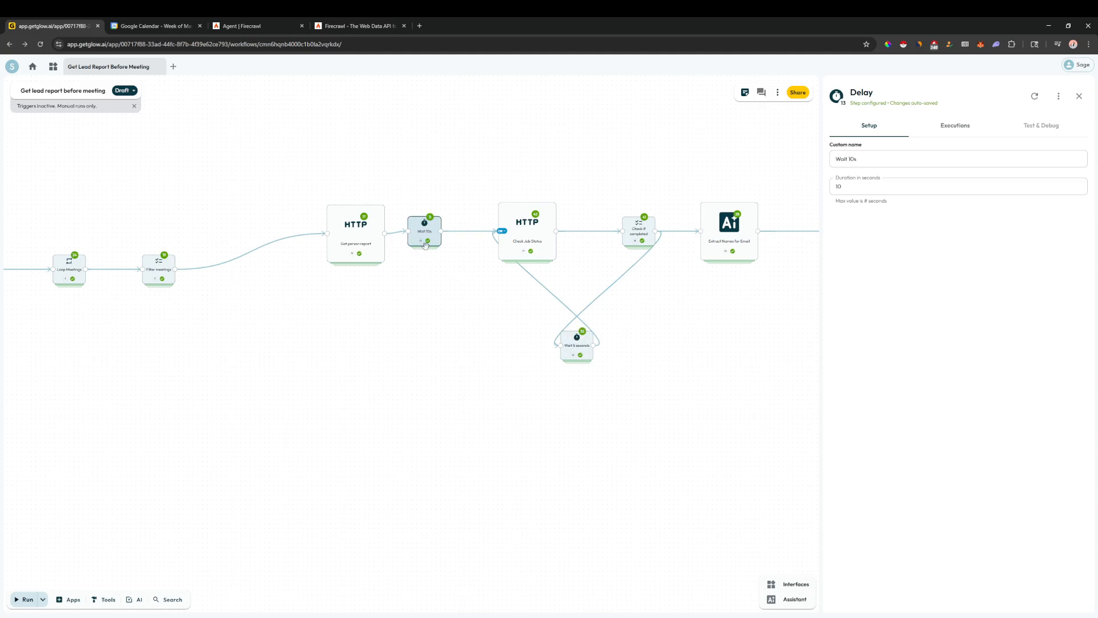
pyautogui.click(525, 236)
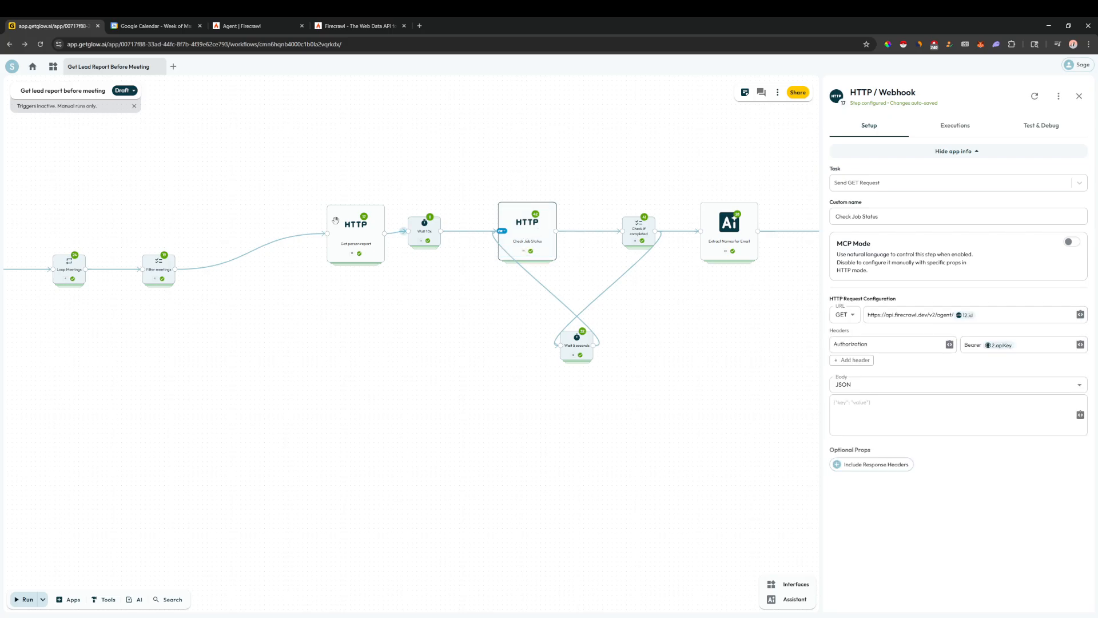
pyautogui.click(359, 238)
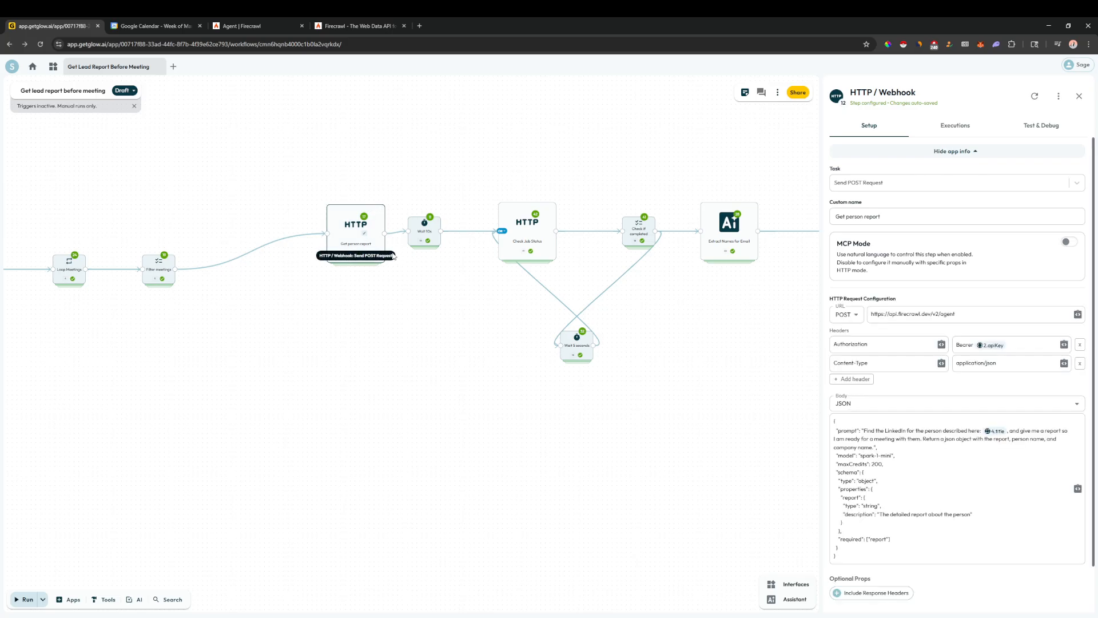
pyautogui.click(524, 243)
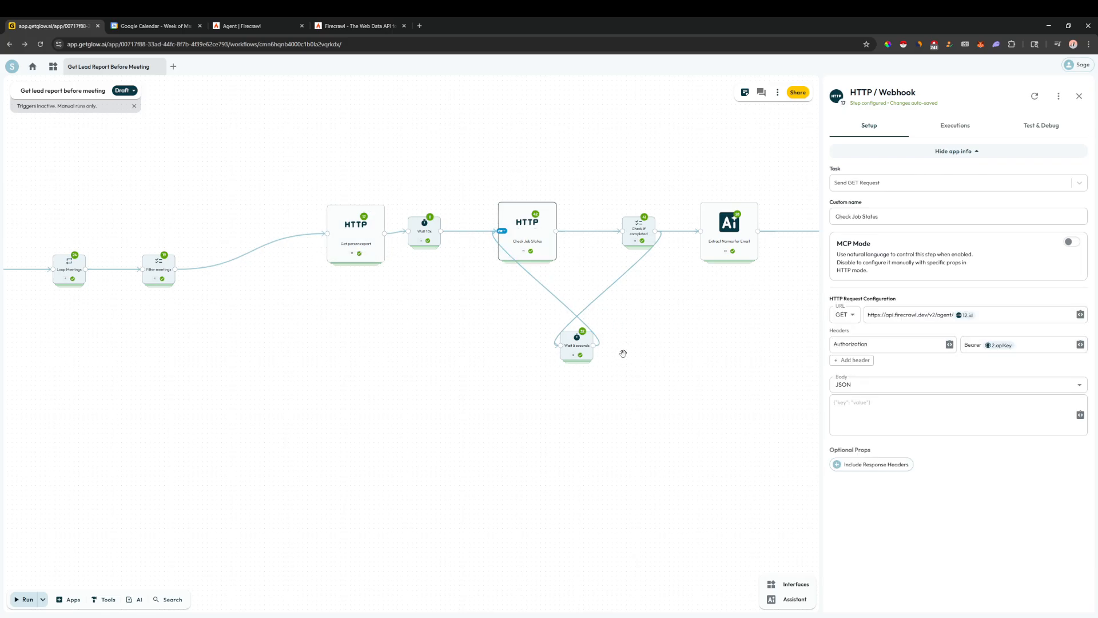
# Inspect the Check if completed condition's processing-status rule and the Wait 5 seconds delay it leads to
pyautogui.click(637, 231)
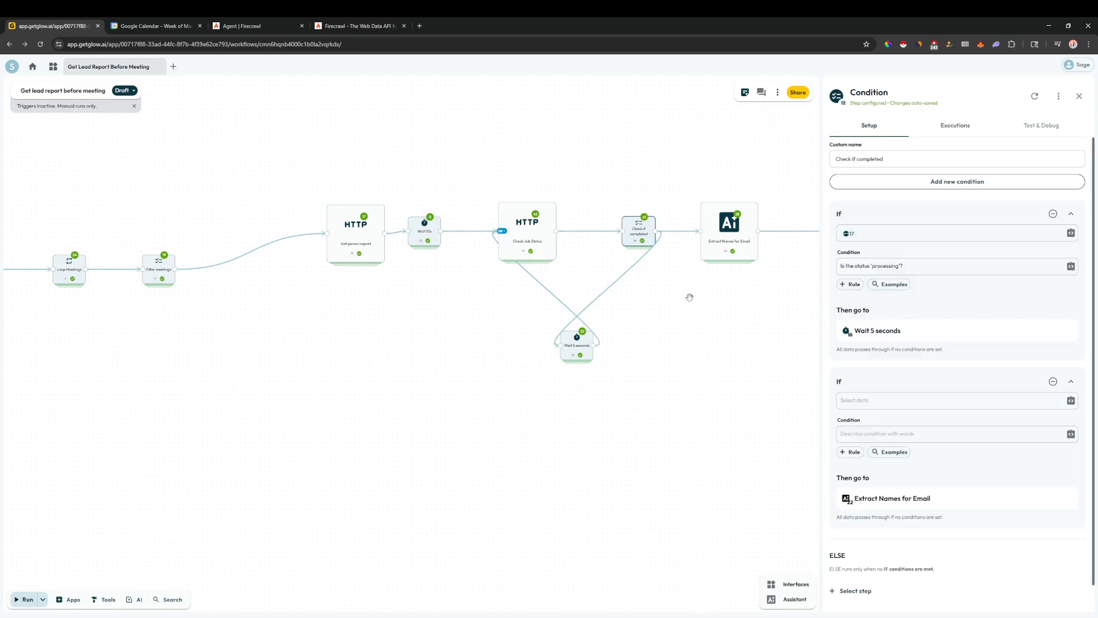
pyautogui.moveTo(935, 265); pyautogui.dragTo(820, 271)
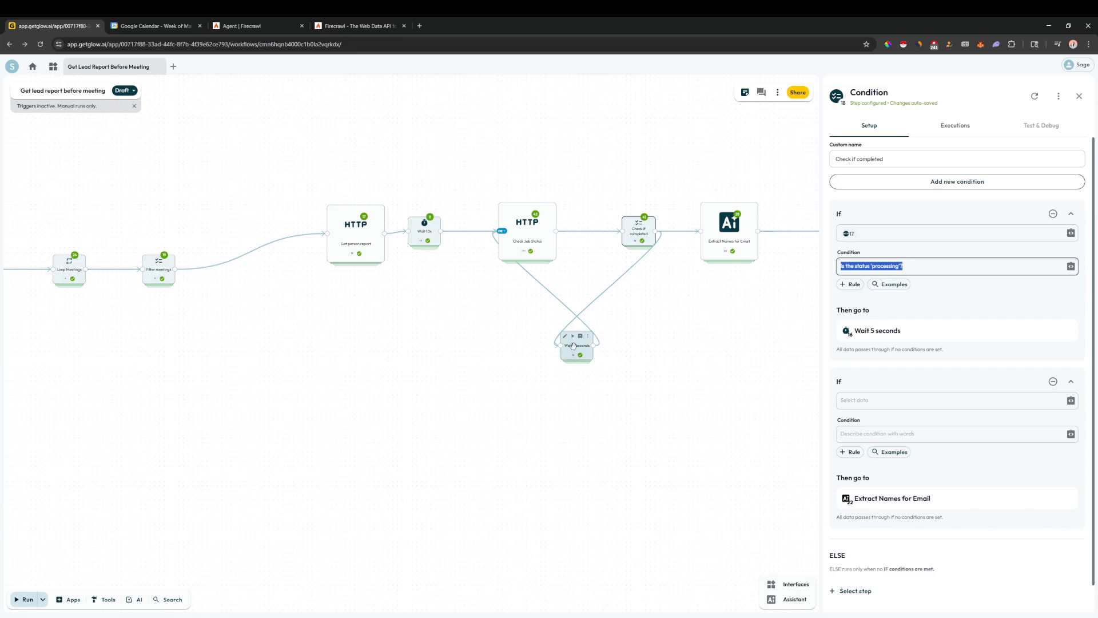
pyautogui.click(573, 346)
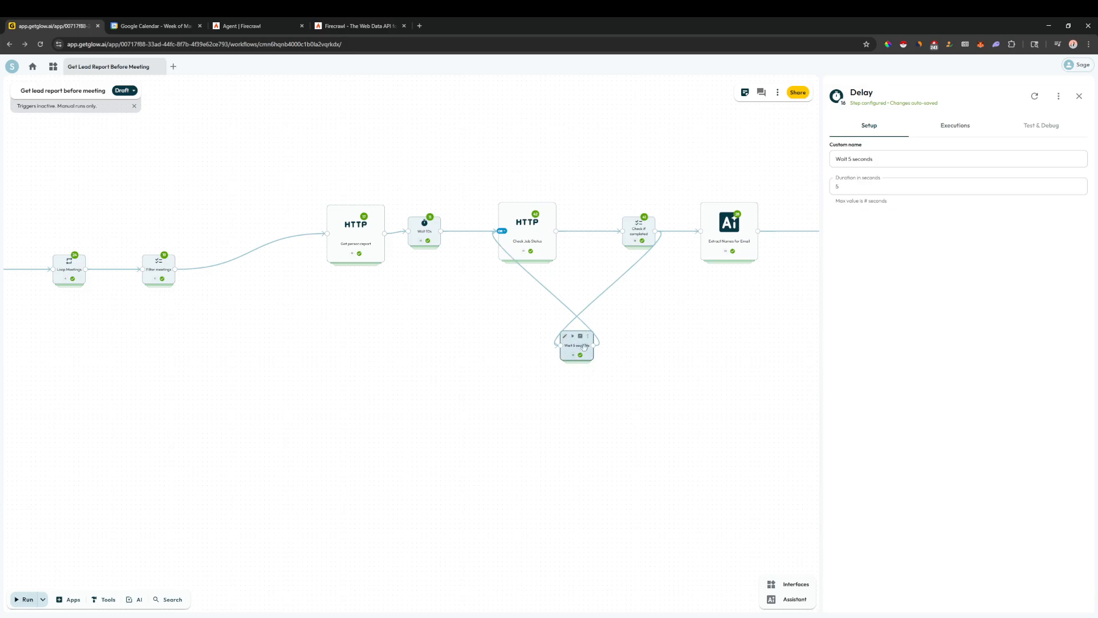
pyautogui.click(637, 233)
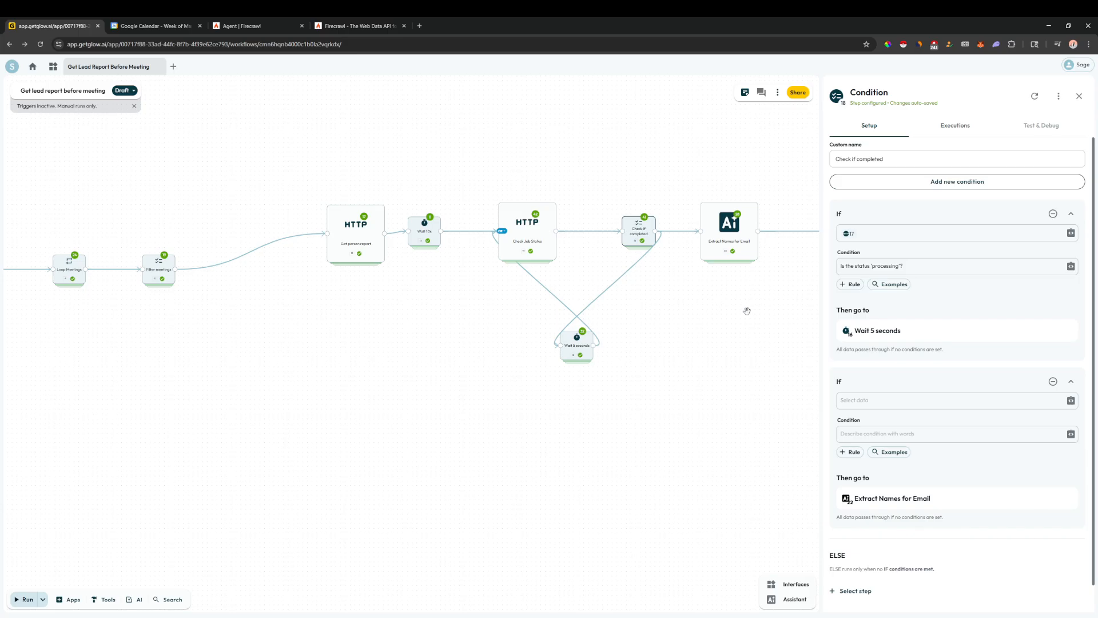
# Review the instructions of the Extract Names for Email AI prompt
pyautogui.moveTo(746, 311); pyautogui.dragTo(544, 327)
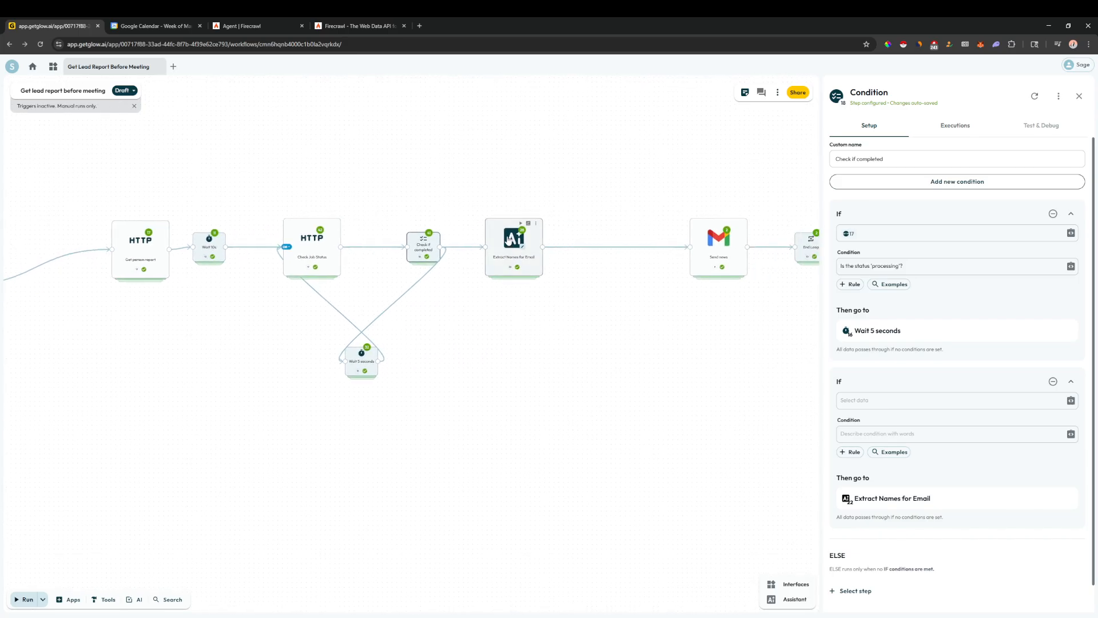
pyautogui.click(510, 251)
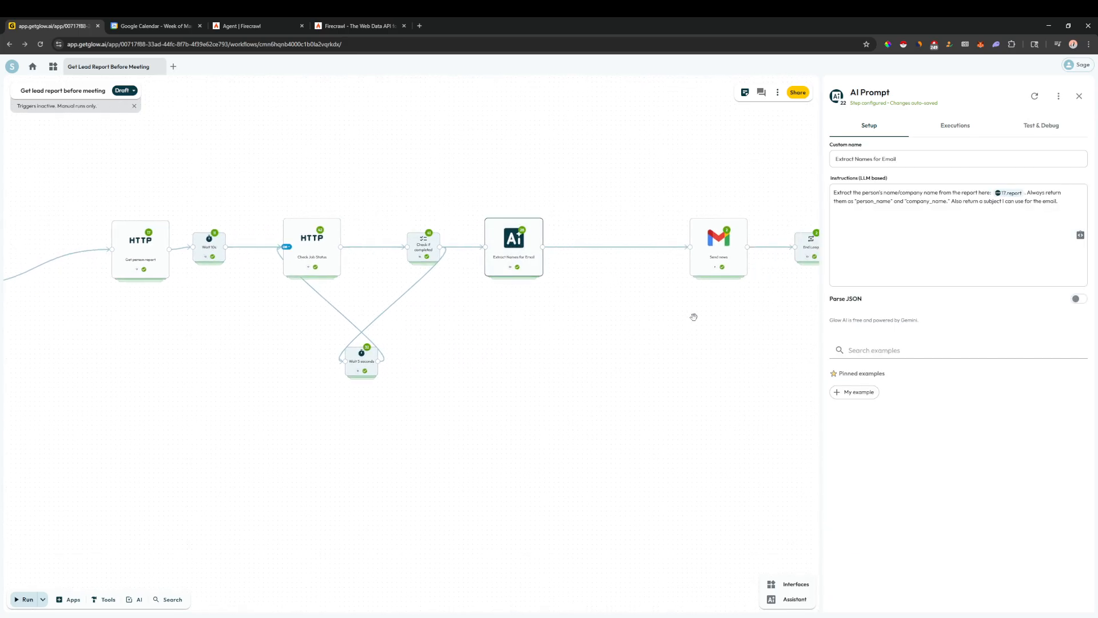
pyautogui.moveTo(694, 314); pyautogui.dragTo(637, 324)
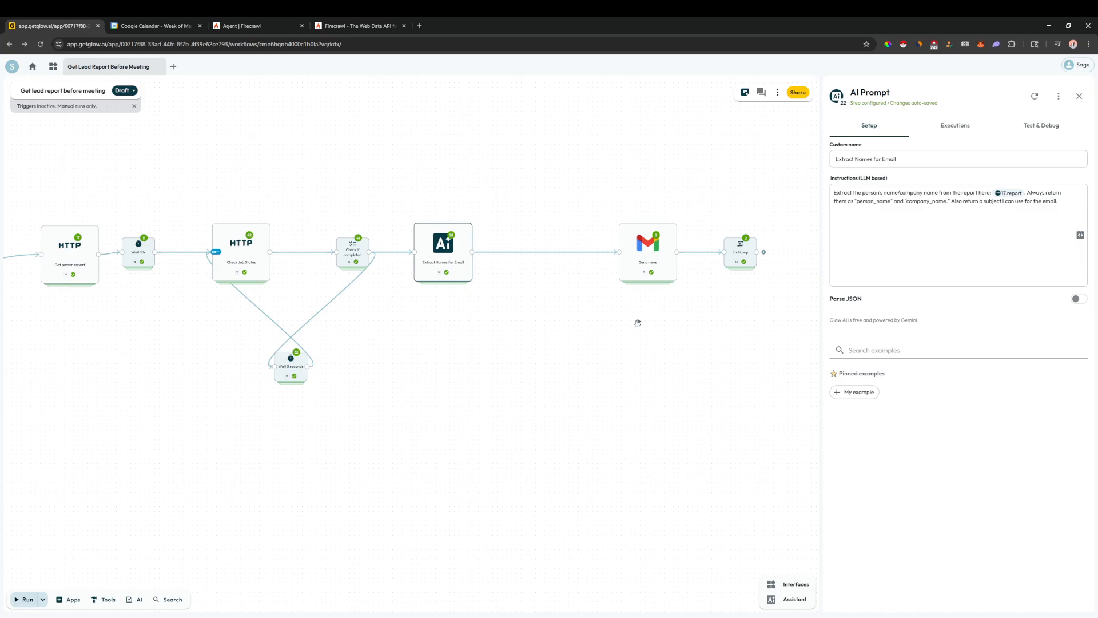
# Review the Send news Gmail step's instructions for the recipient, subject and report content
pyautogui.click(644, 247)
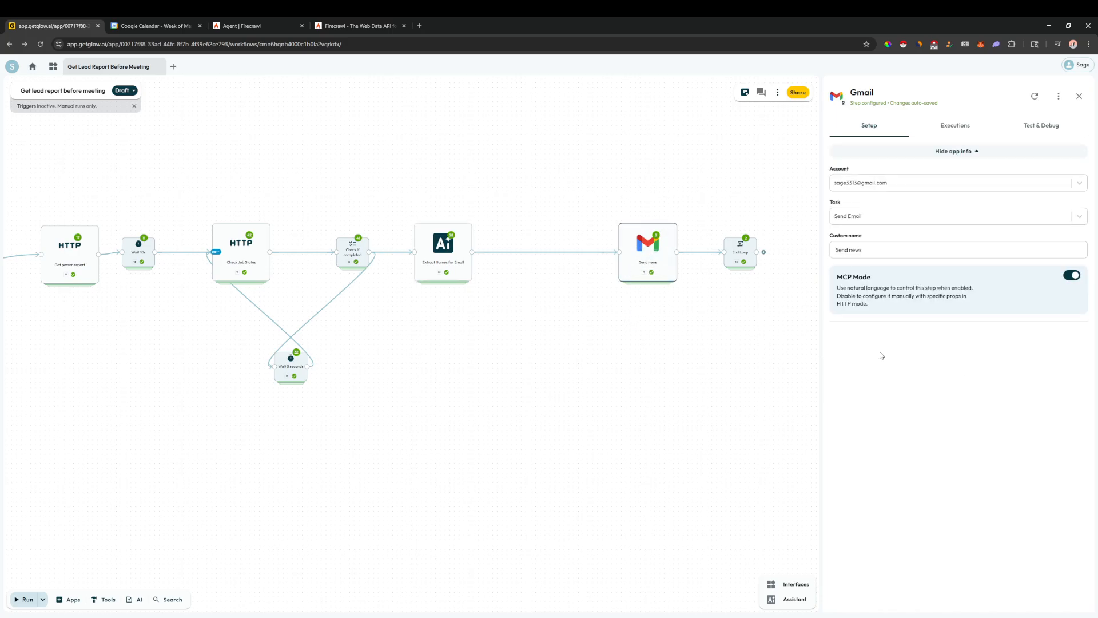
pyautogui.click(961, 364)
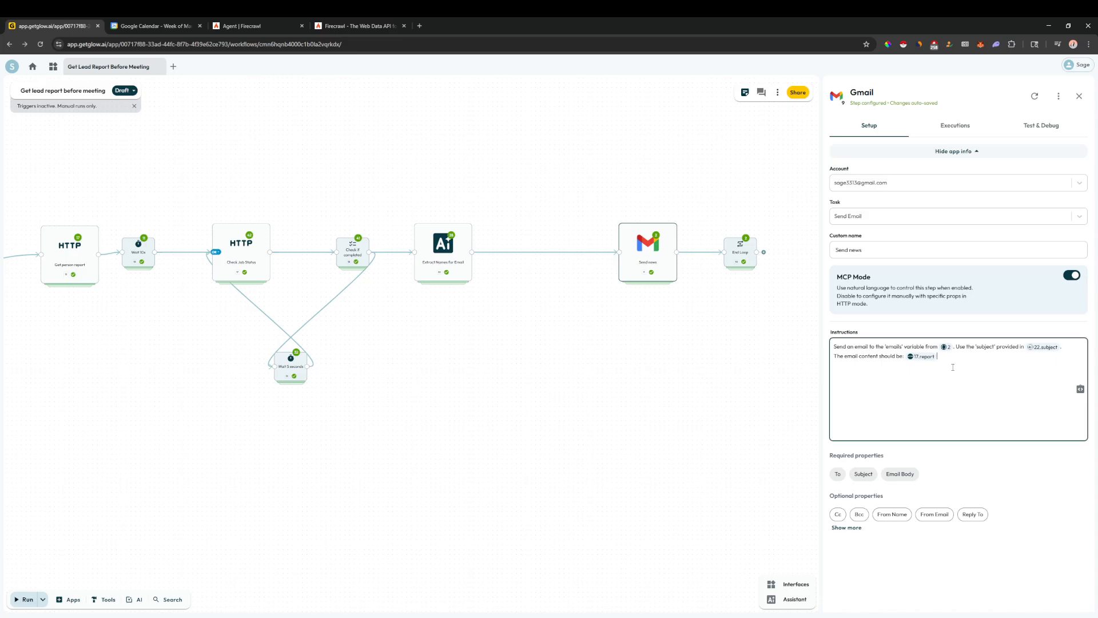
pyautogui.hotkey('ctrl', 'a')
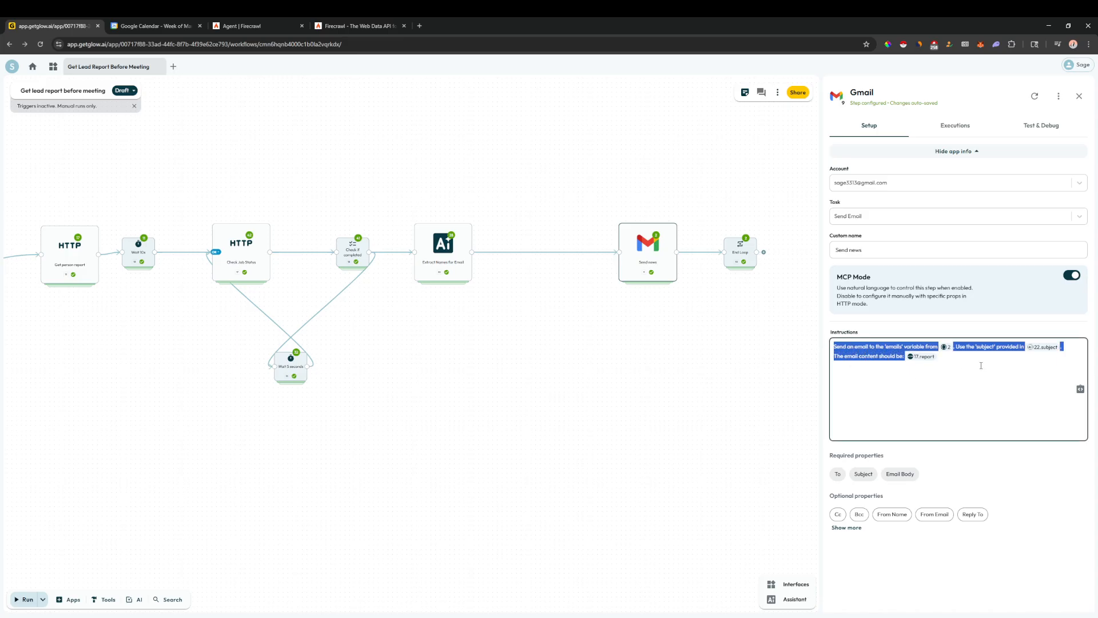
pyautogui.click(956, 358)
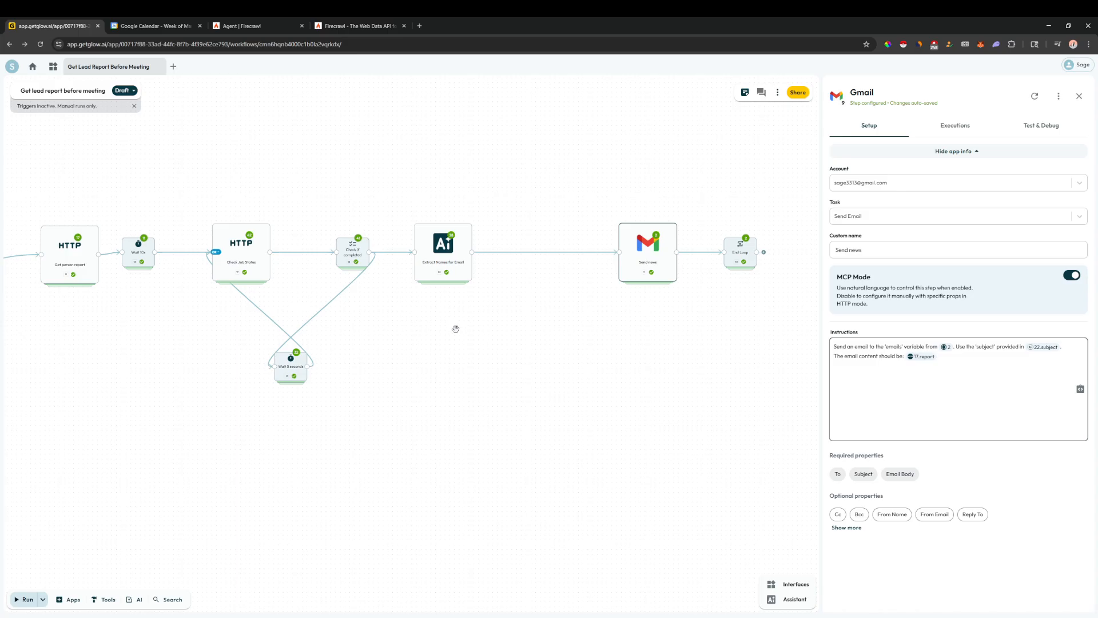
# Check which step of the whole workflow is chosen as the manual run's starting step
pyautogui.scroll(-3, 376, 378)
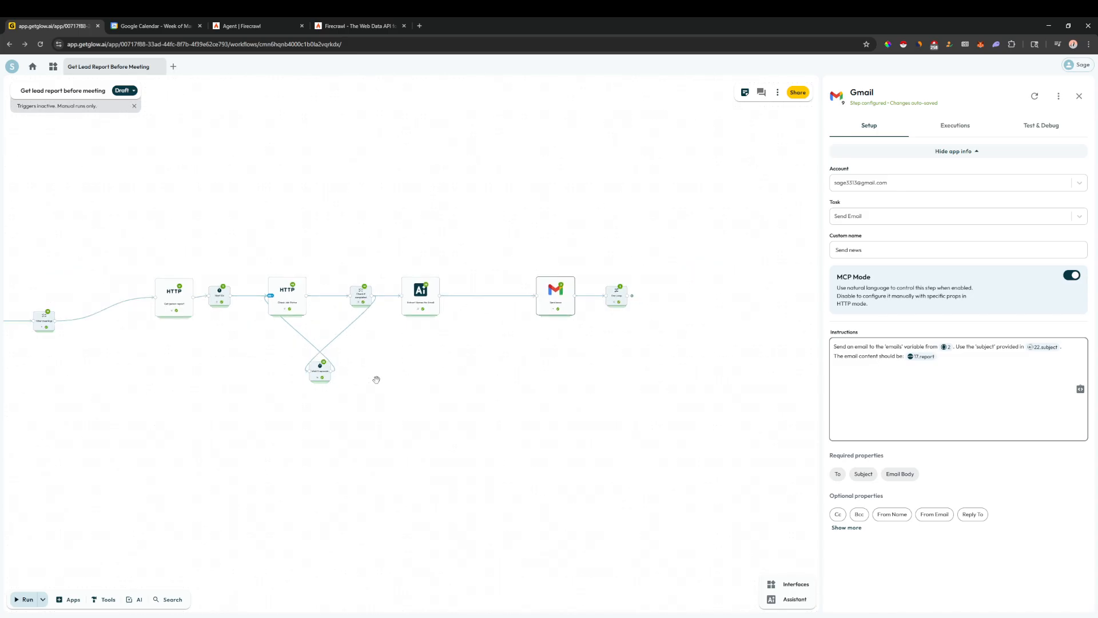
pyautogui.scroll(1, 455, 389)
pyautogui.scroll(-3, 454, 390)
pyautogui.scroll(1, 459, 385)
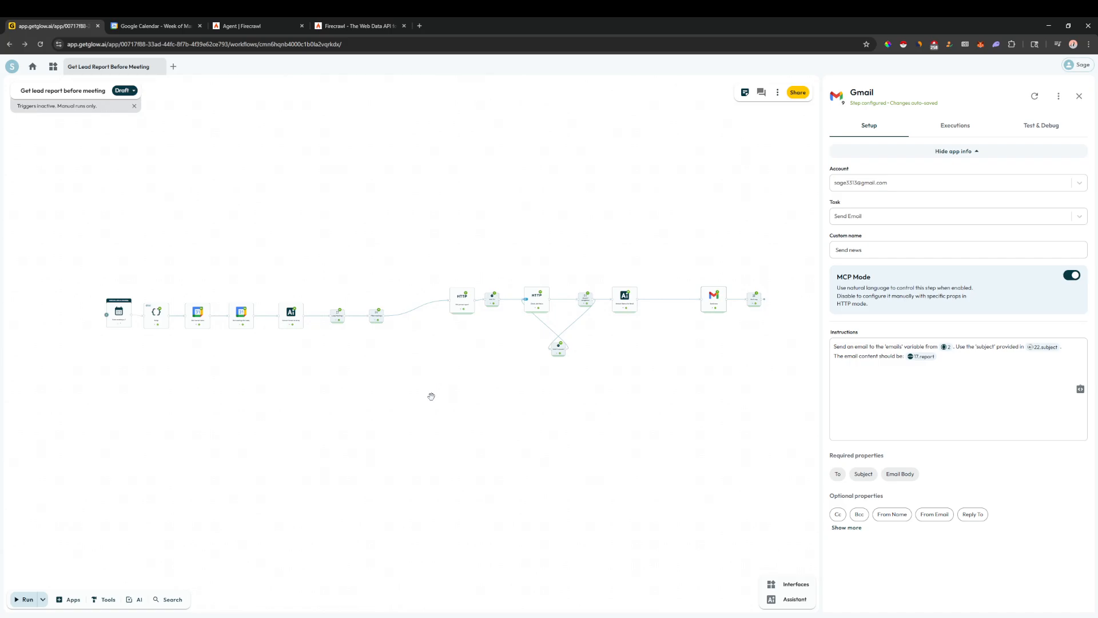
pyautogui.click(42, 600)
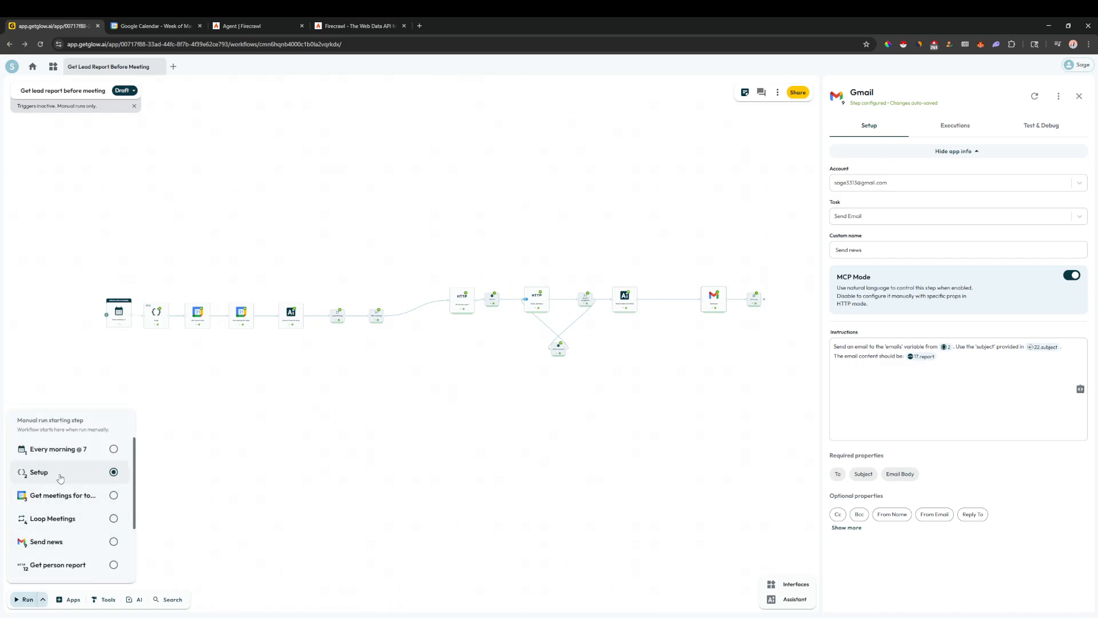
pyautogui.click(249, 399)
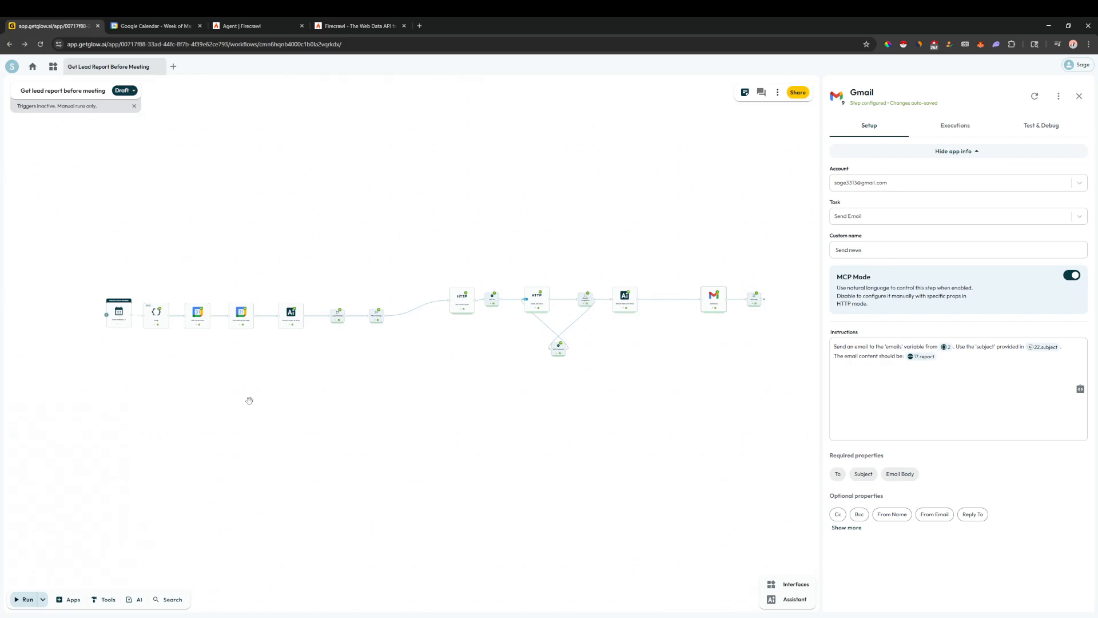
# Inspect the Setup step's apiKey and emails variables, and run the workflow manually from Setup
pyautogui.click(152, 319)
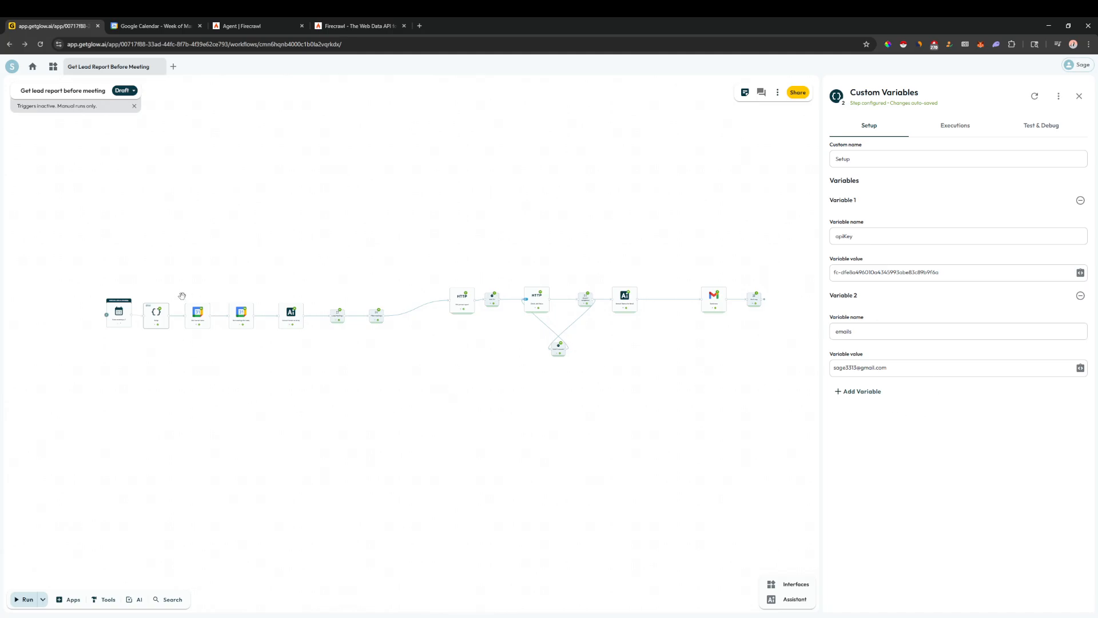
pyautogui.click(37, 601)
pyautogui.scroll(3, 221, 348)
pyautogui.scroll(-1, 220, 348)
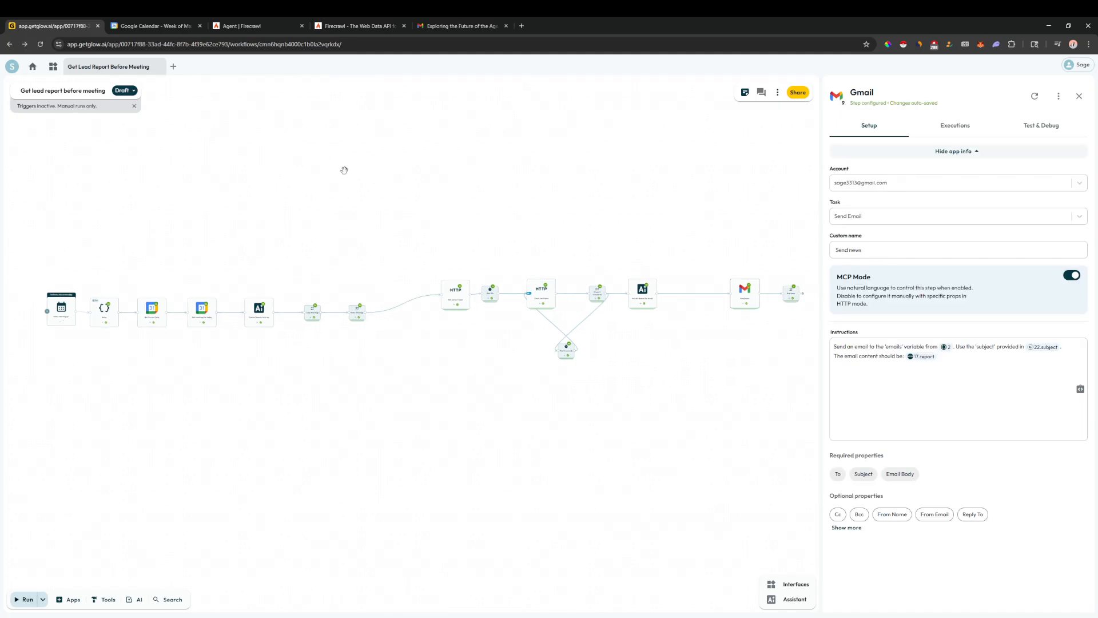
# Switch to the generated meeting brief in Gmail and examine its person details, including title, company and LinkedIn link
pyautogui.click(443, 27)
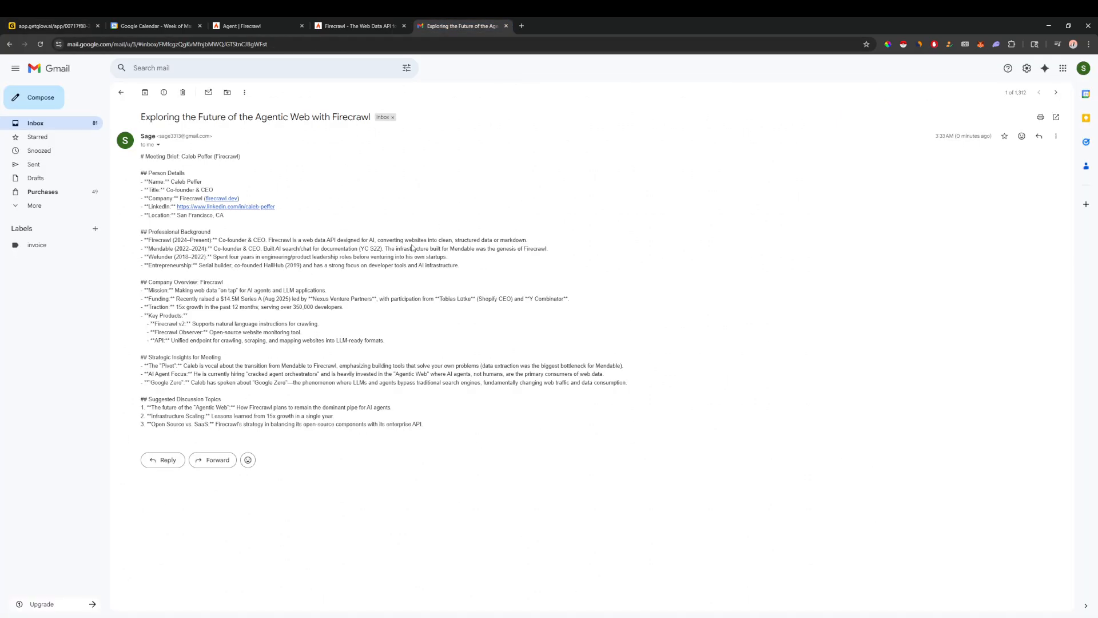
pyautogui.moveTo(427, 426); pyautogui.dragTo(243, 285)
pyautogui.click(322, 212)
pyautogui.moveTo(169, 181)
pyautogui.mouseDown()
pyautogui.moveTo(247, 176)
pyautogui.moveTo(162, 199)
pyautogui.mouseUp()
pyautogui.click(222, 189)
pyautogui.doubleClick(183, 197)
pyautogui.click(366, 222)
# Read the brief's professional background, company overview, strategic insights and suggested discussion topics
pyautogui.moveTo(469, 270); pyautogui.dragTo(139, 231)
pyautogui.click(407, 343)
pyautogui.moveTo(657, 388); pyautogui.dragTo(129, 284)
pyautogui.click(389, 433)
pyautogui.moveTo(438, 429); pyautogui.dragTo(134, 403)
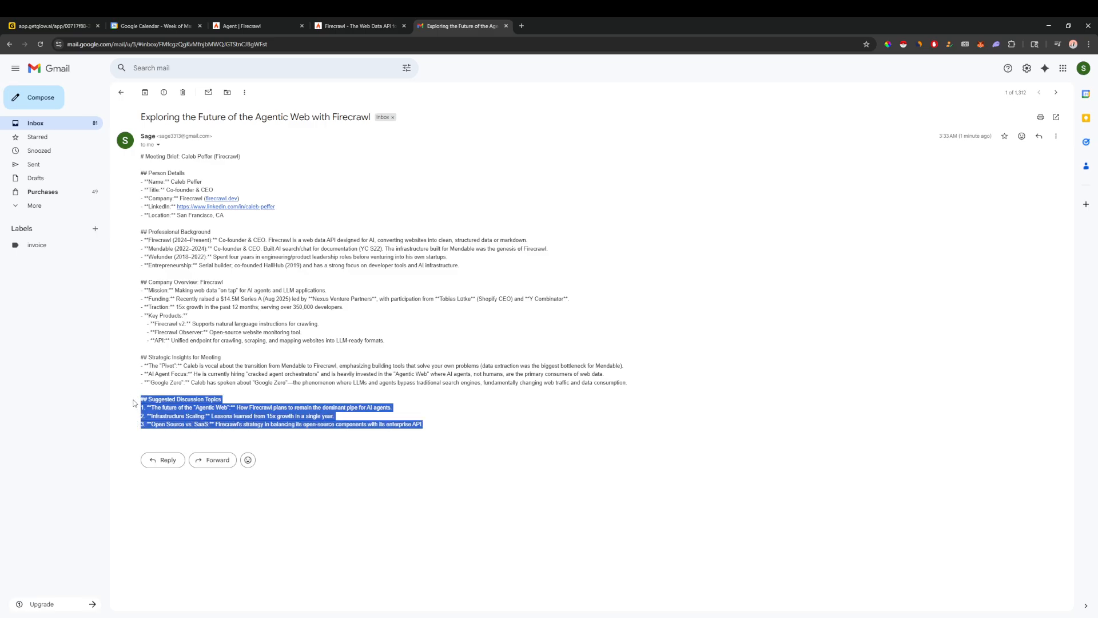
pyautogui.click(485, 426)
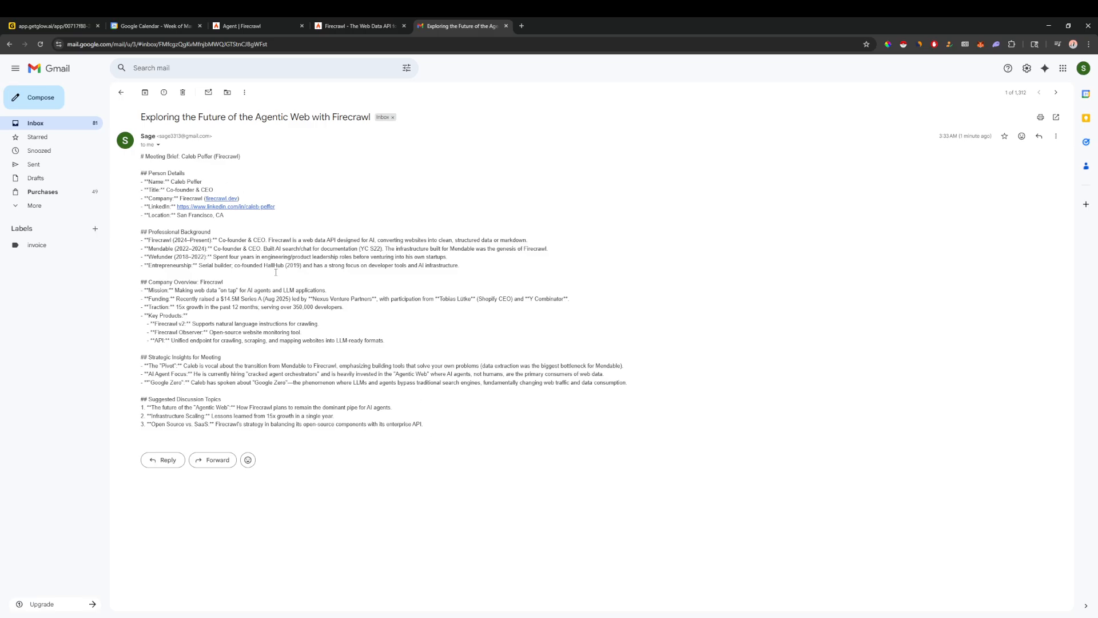
# Return to the Glow workflow and review the Get person report step's Firecrawl agent request and JSON body
pyautogui.click(57, 26)
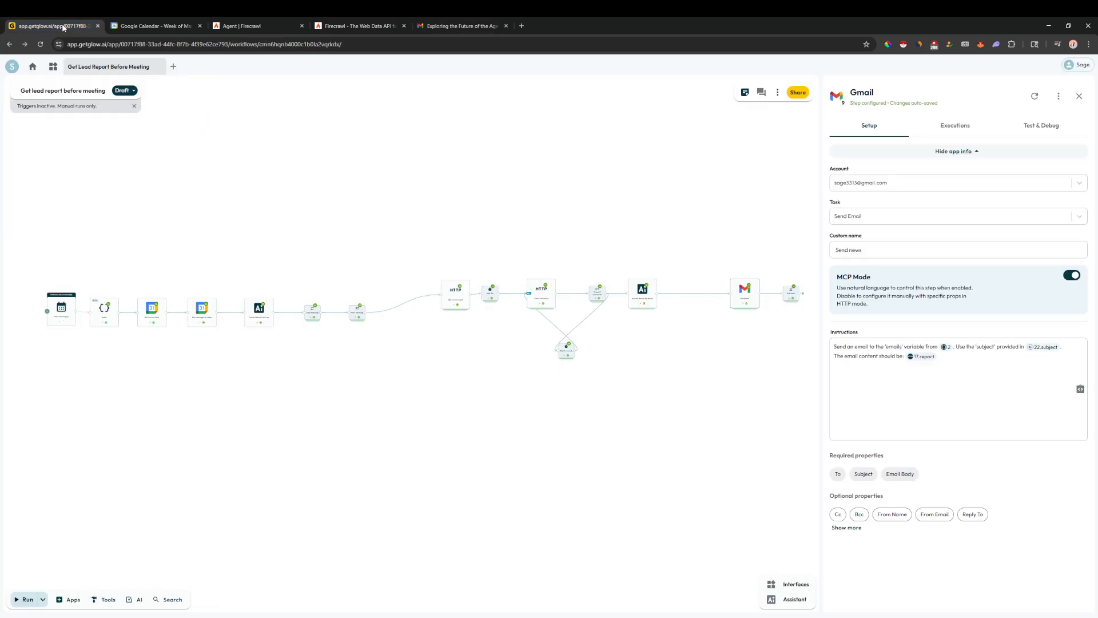
pyautogui.click(455, 295)
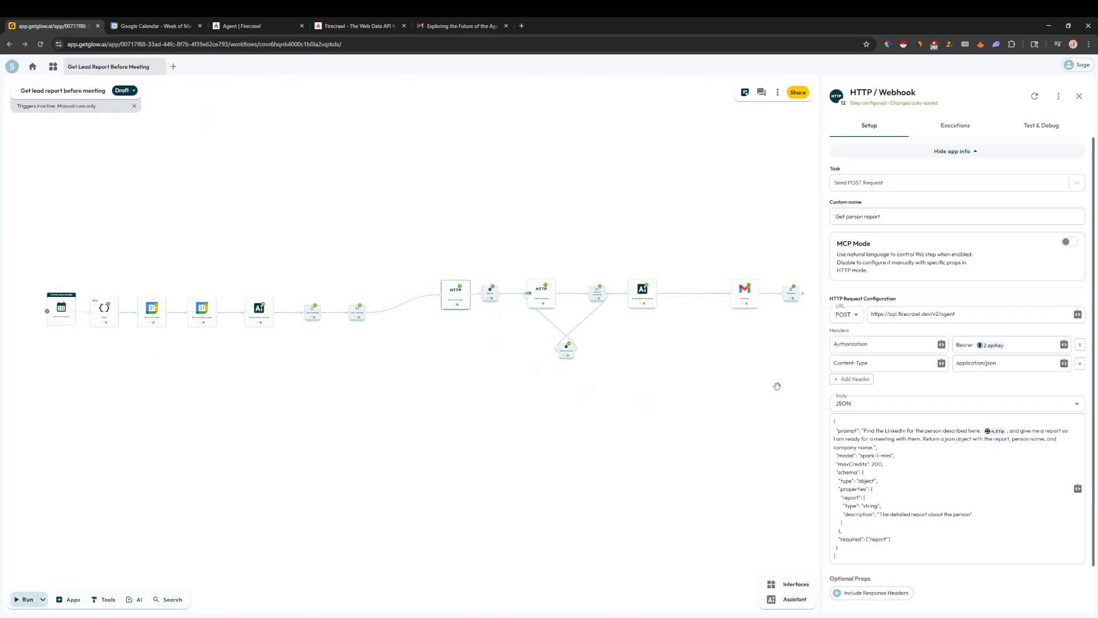